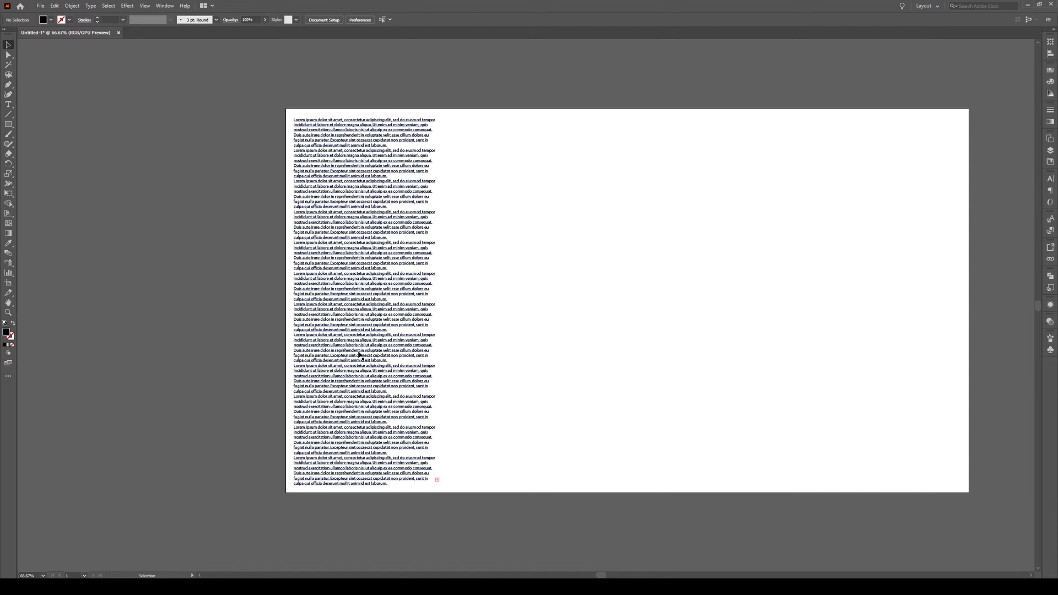
- Select the lorem ipsum frame and try the left and right indents, returning both to 0 pt
left_click(375, 160)
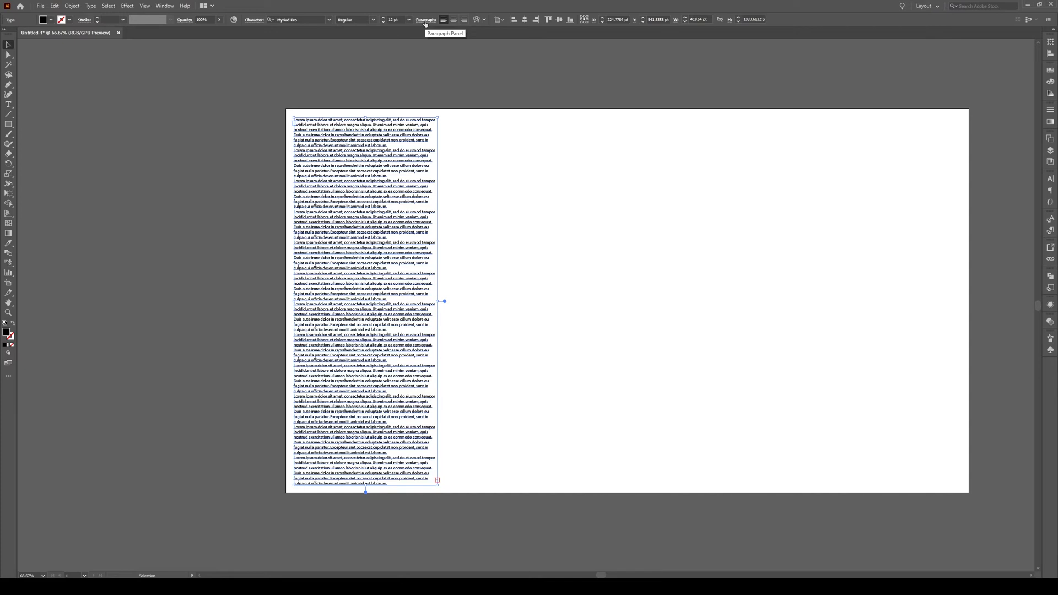
left_click(424, 21)
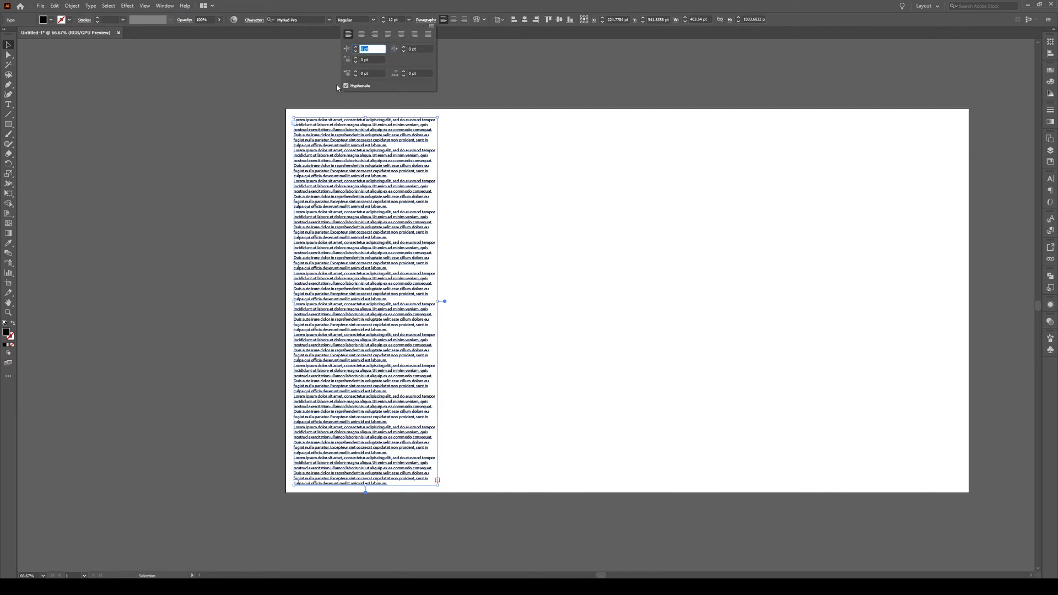
left_click(356, 46)
left_click(355, 47)
left_click(356, 47)
left_click(356, 57)
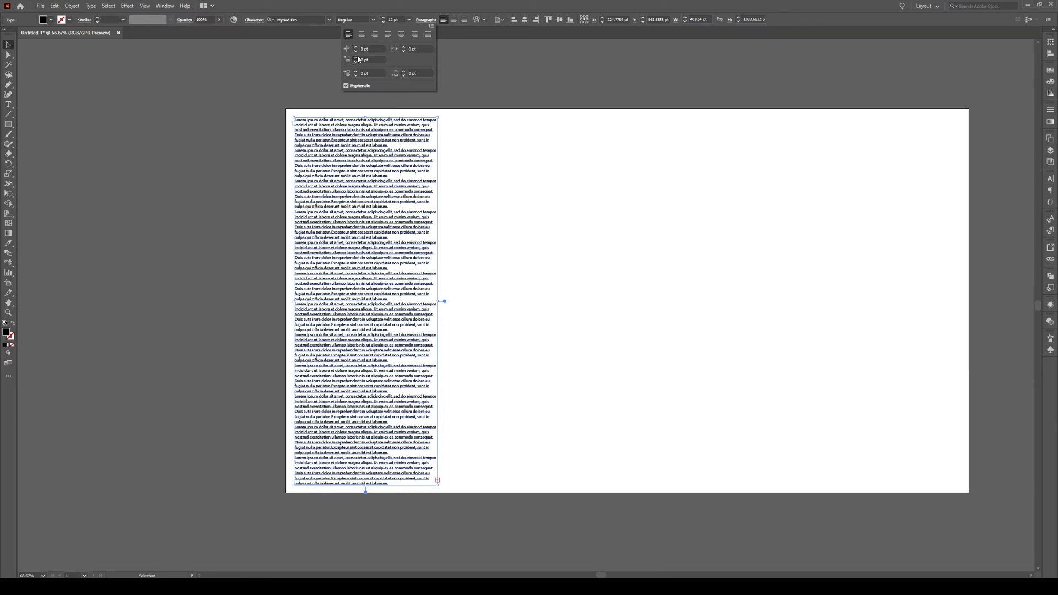
left_click(356, 51)
left_click(355, 51)
left_click(355, 51)
left_click(355, 51)
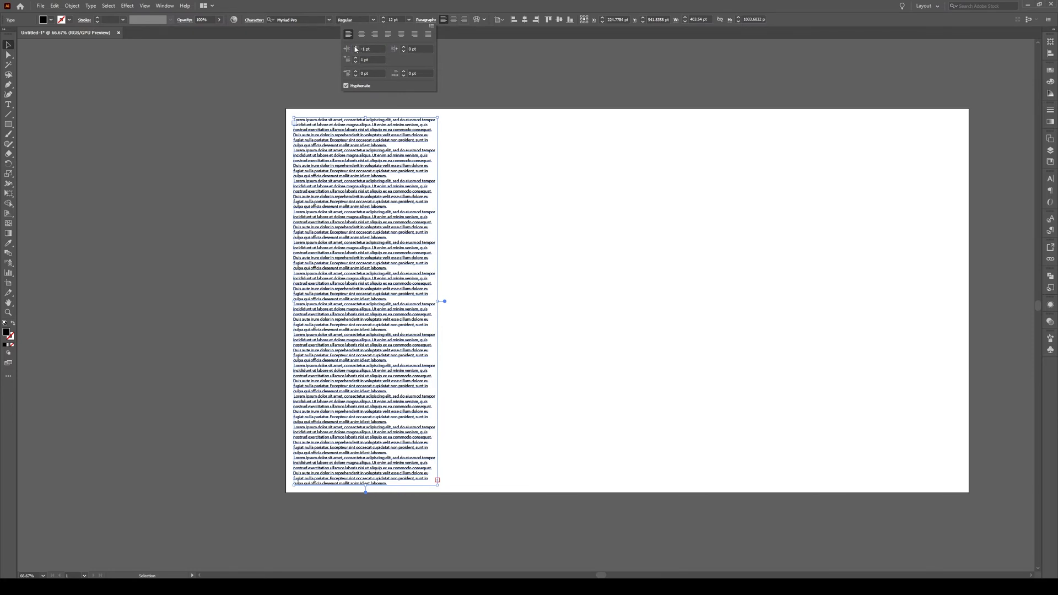
left_click(355, 47)
left_click(404, 47)
left_click(404, 47)
left_click(403, 46)
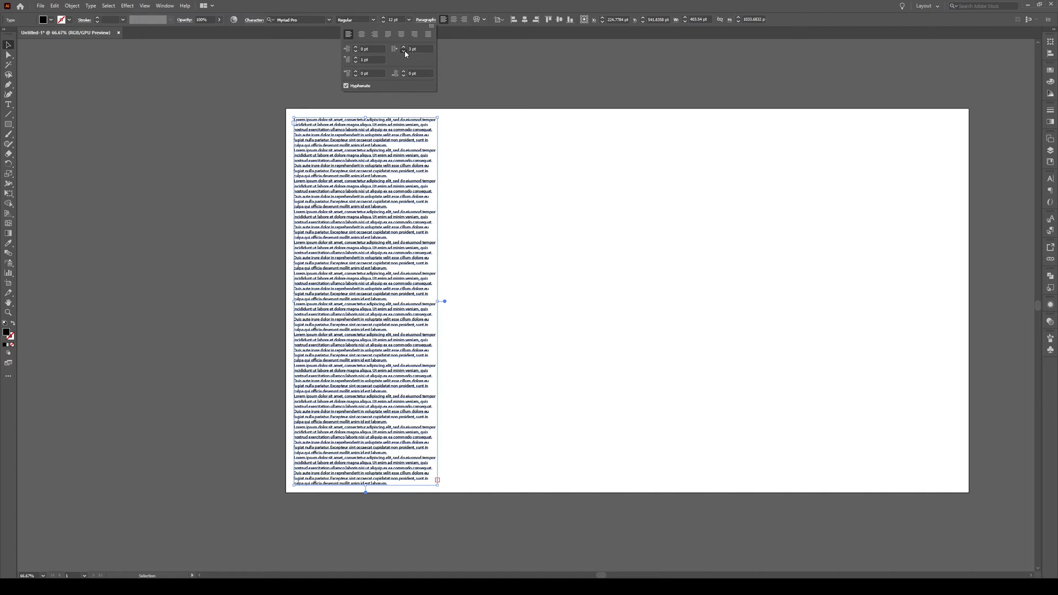
left_click(404, 51)
left_click(403, 51)
left_click(404, 52)
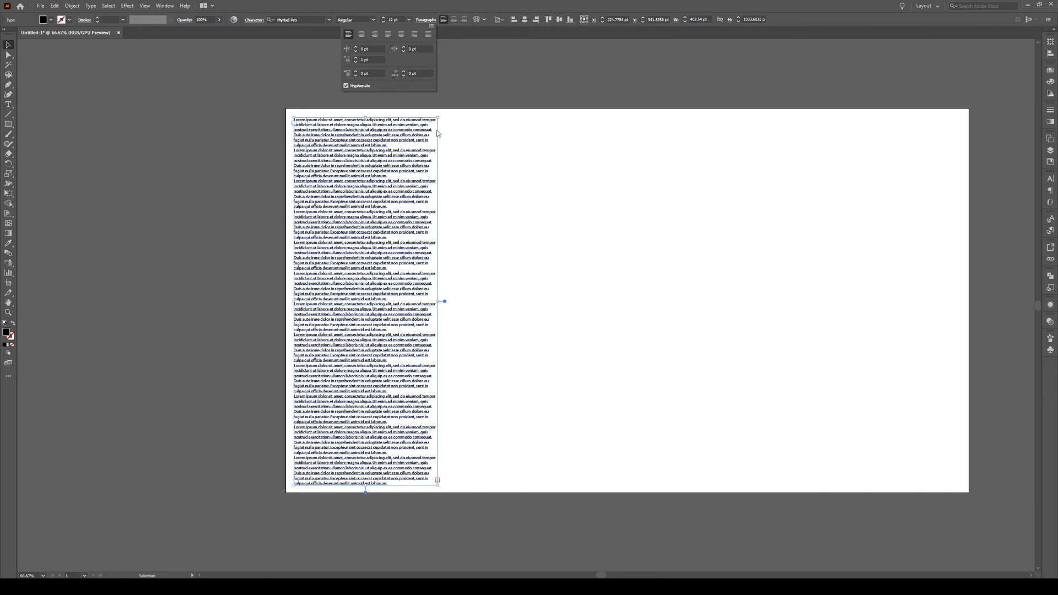
- Justify the paragraphs with last line aligned left, leaving the right indent at 0 pt
left_click(389, 34)
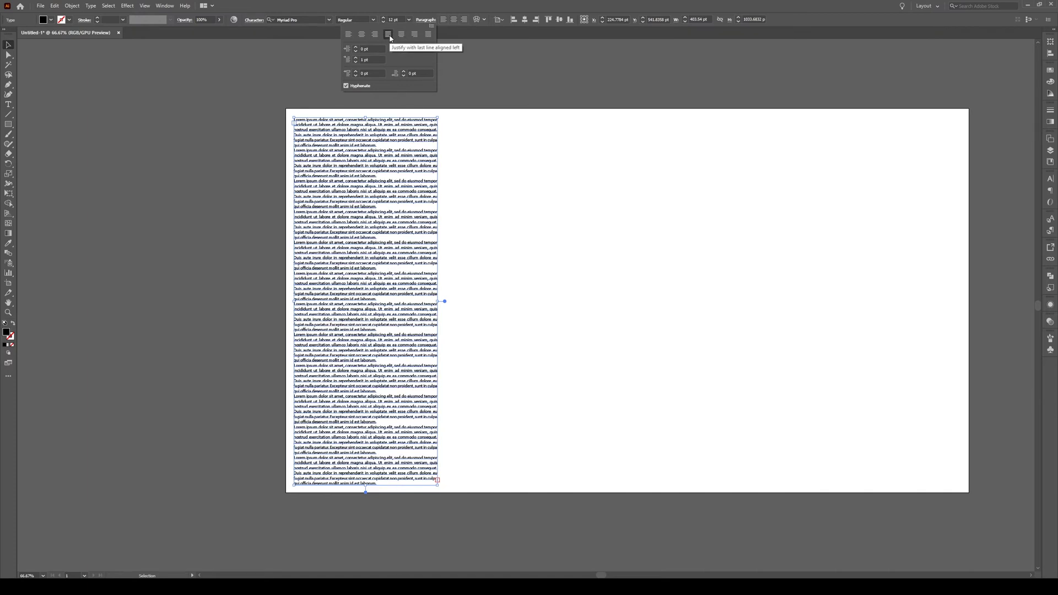
left_click(405, 49)
left_click(405, 49)
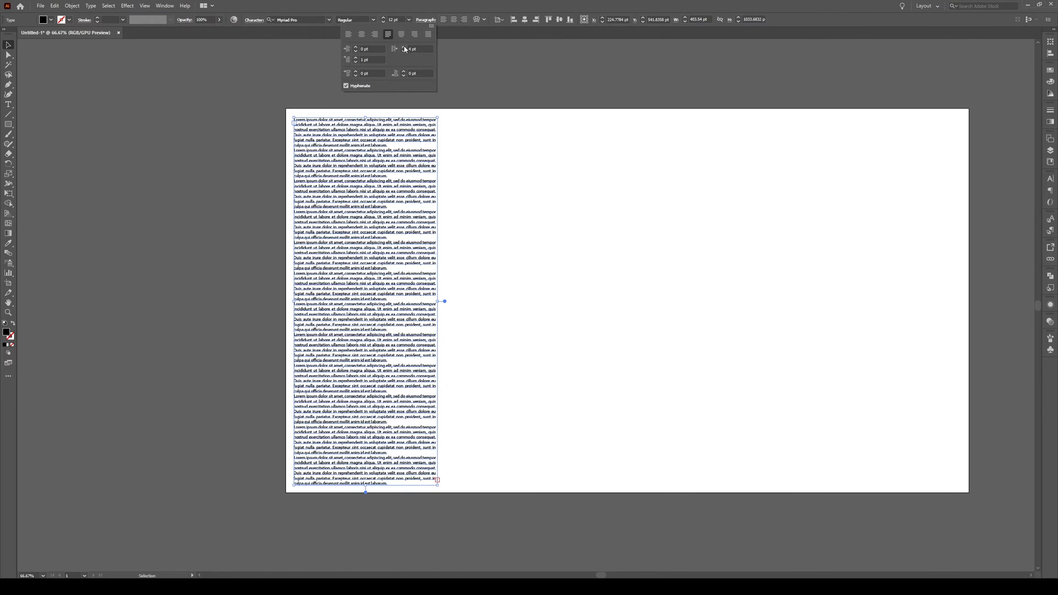
left_click(404, 48)
left_click(404, 51)
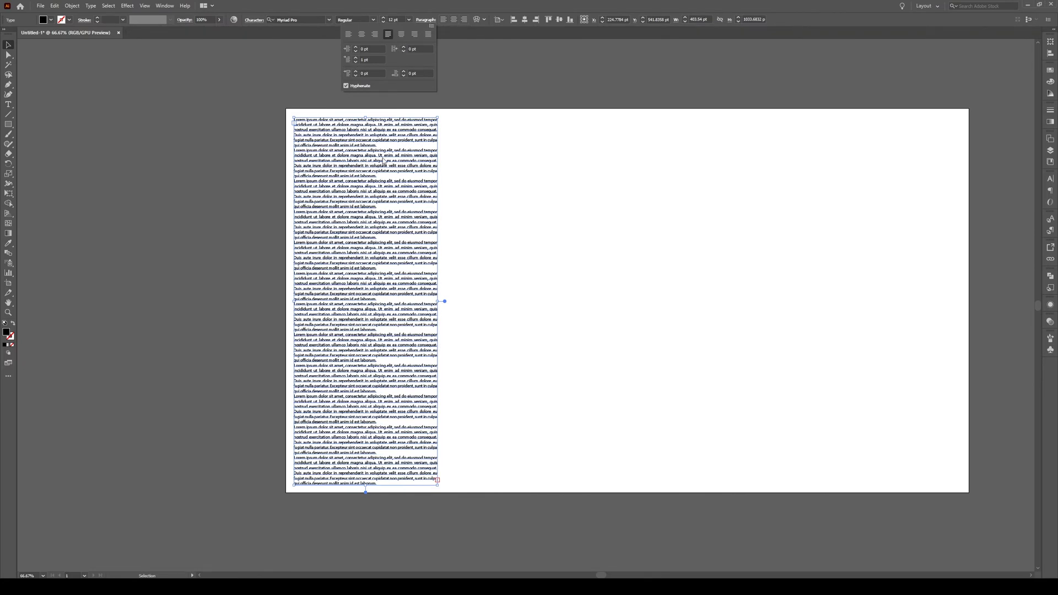
- Give every paragraph a 16 pt first-line indent and 14 pt space before
left_click(357, 58)
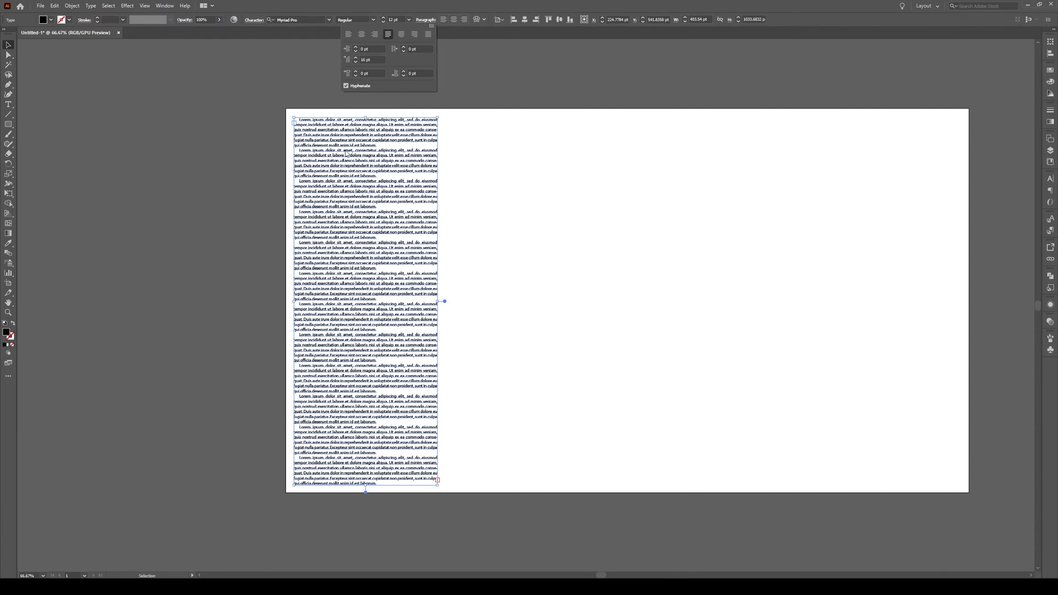
scroll(356, 73, "up", 11)
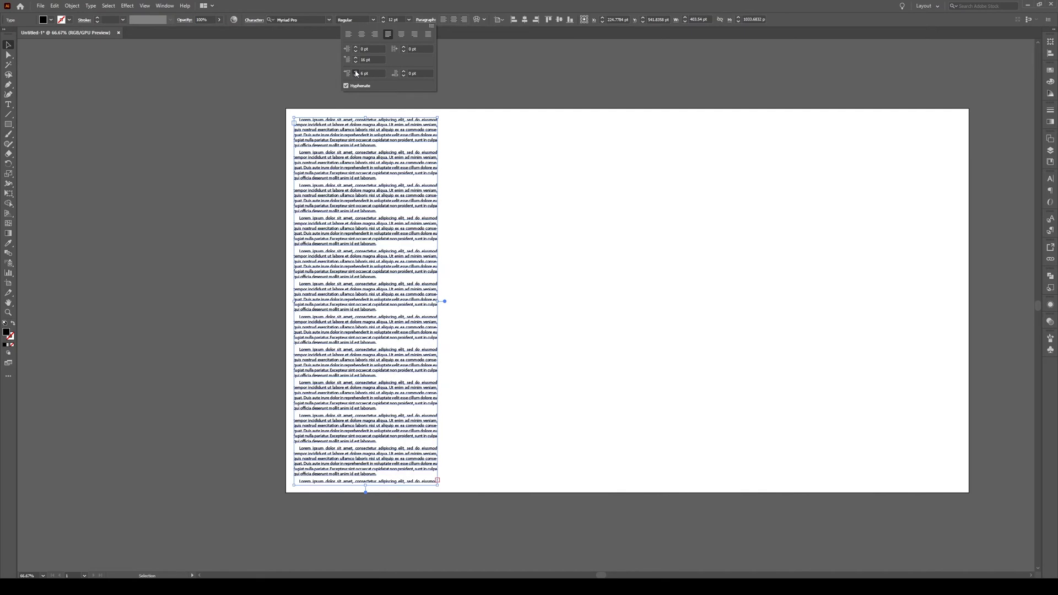
scroll(356, 74, "up", 3)
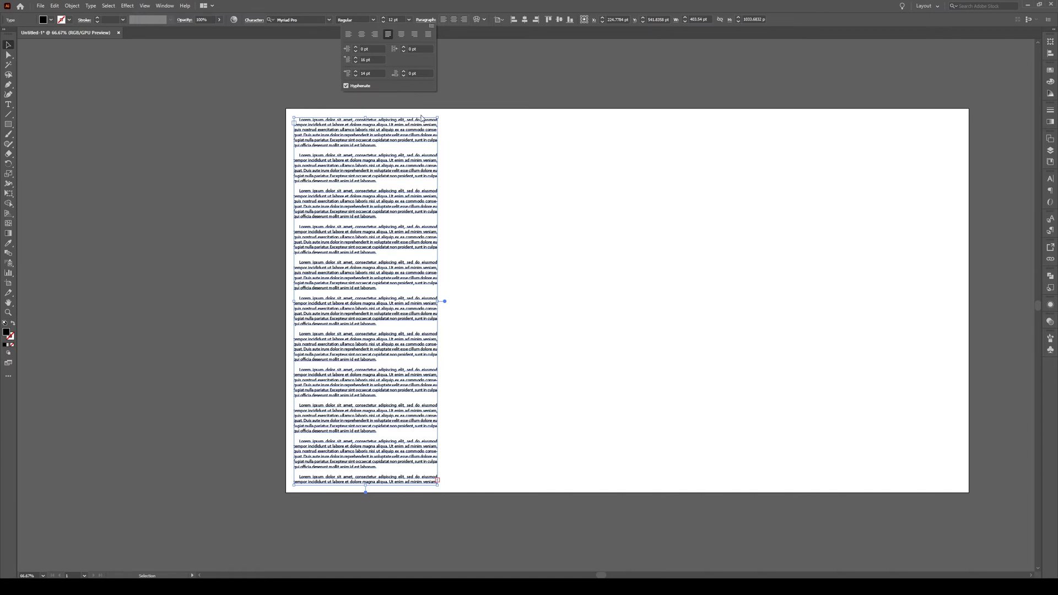
- Turn hyphenation off and back on, and check the Hyphenation settings without changing them
left_click(350, 87)
left_click(359, 86)
left_click(432, 28)
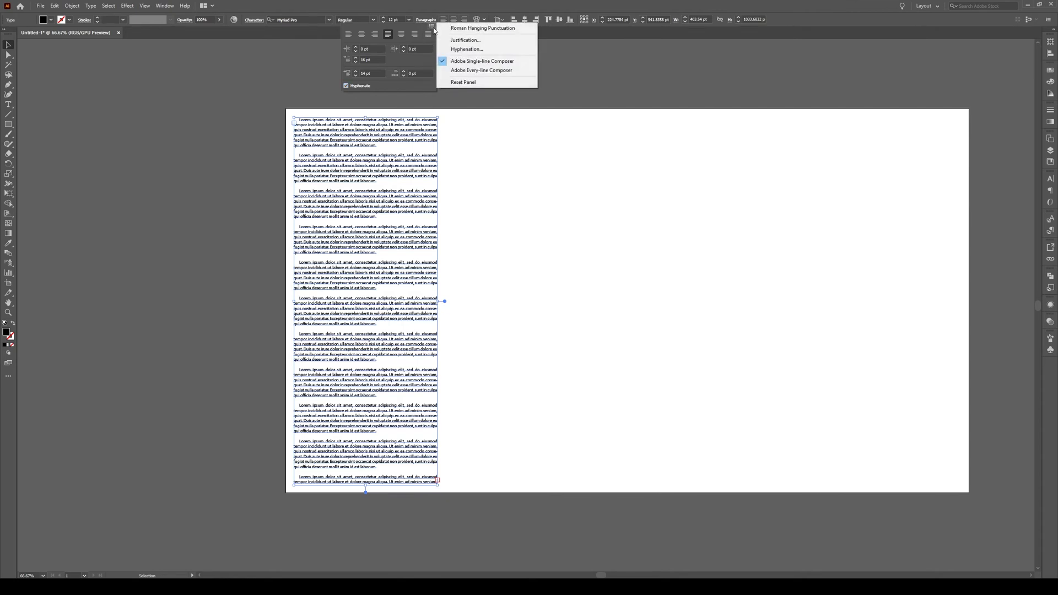
left_click(460, 51)
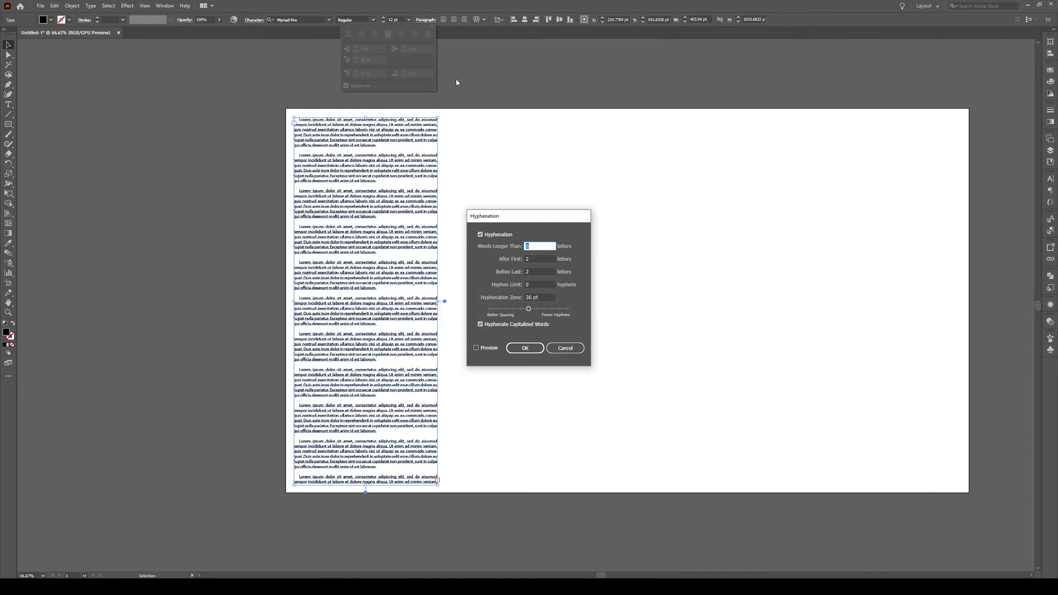
left_click(568, 349)
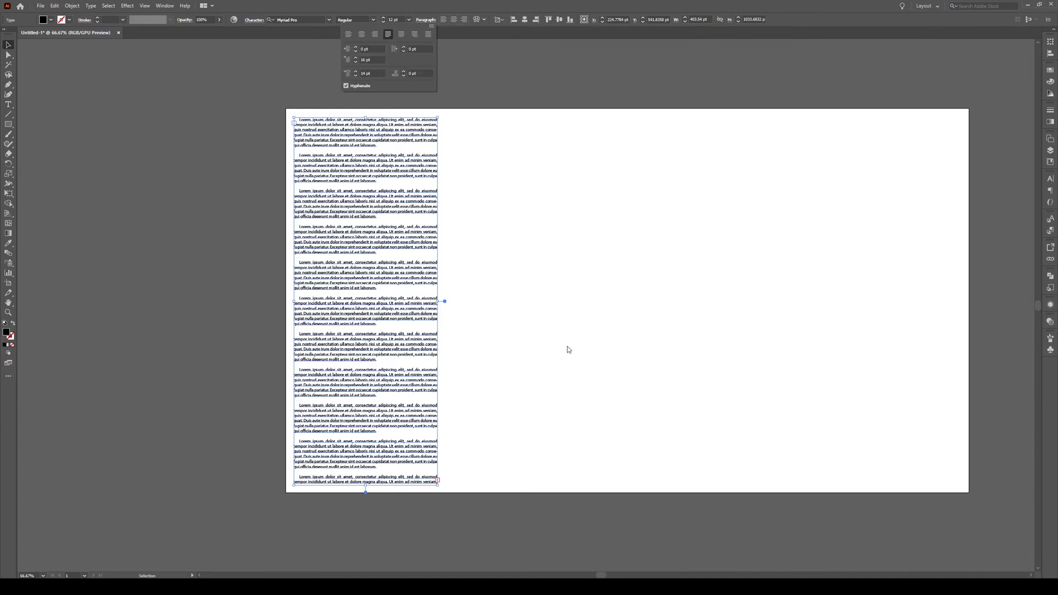
- Review the Justification settings unchanged, then begin clearing the 16 pt first-line indent
left_click(432, 27)
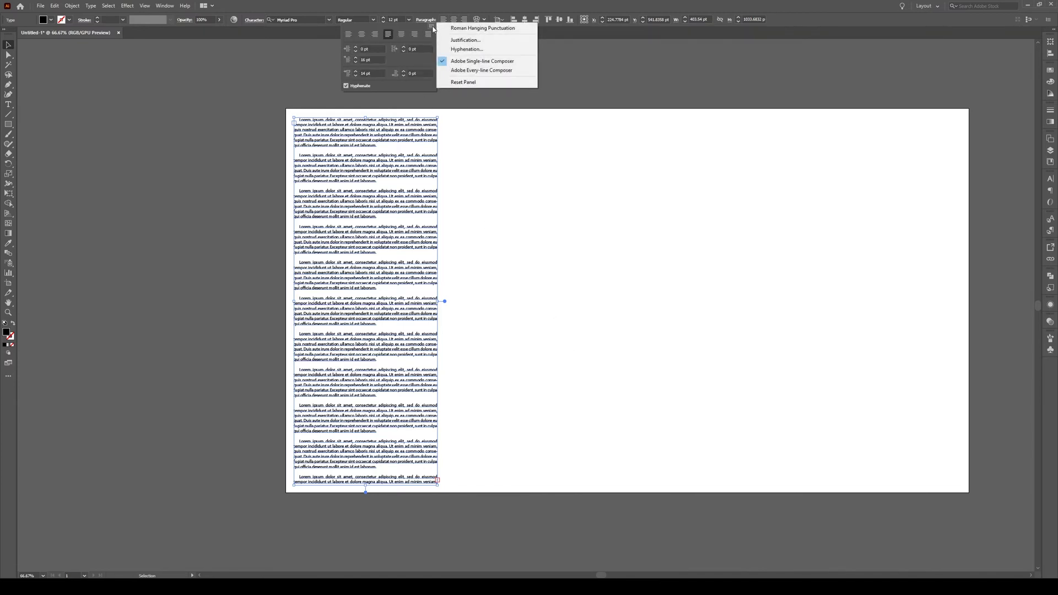
left_click(466, 41)
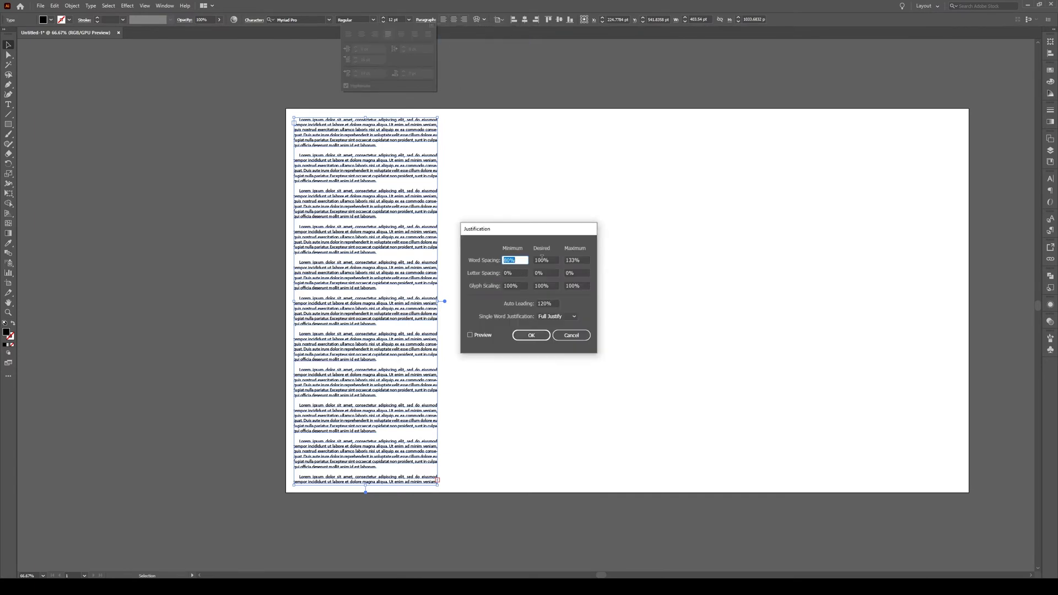
left_click(569, 337)
left_click(356, 62)
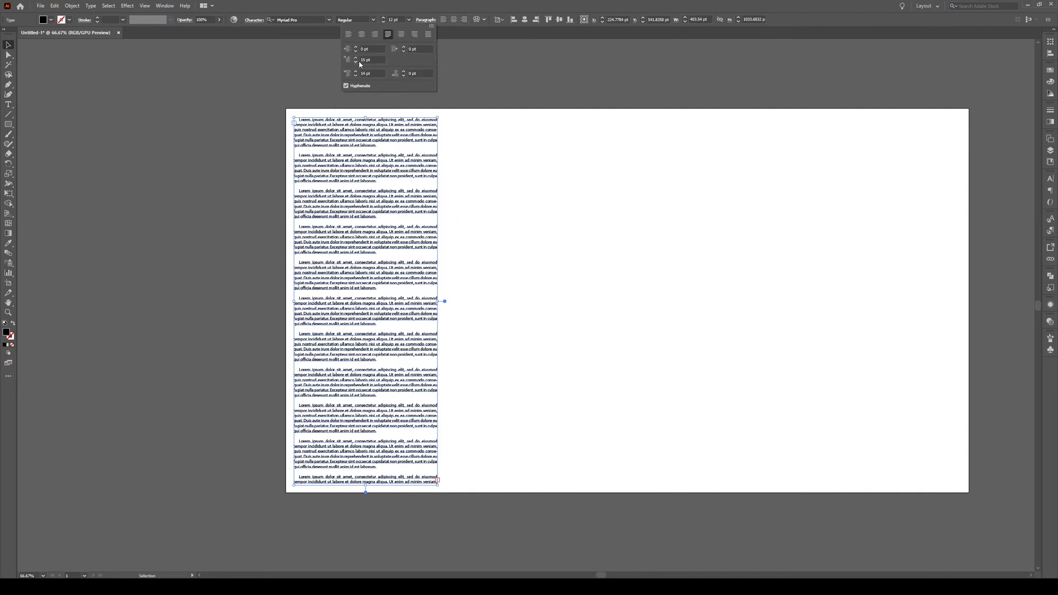
left_click(378, 59)
- Set the first-line indent to 0 and type an opening quotation mark before 'Lorem'
type("0")
key("Return")
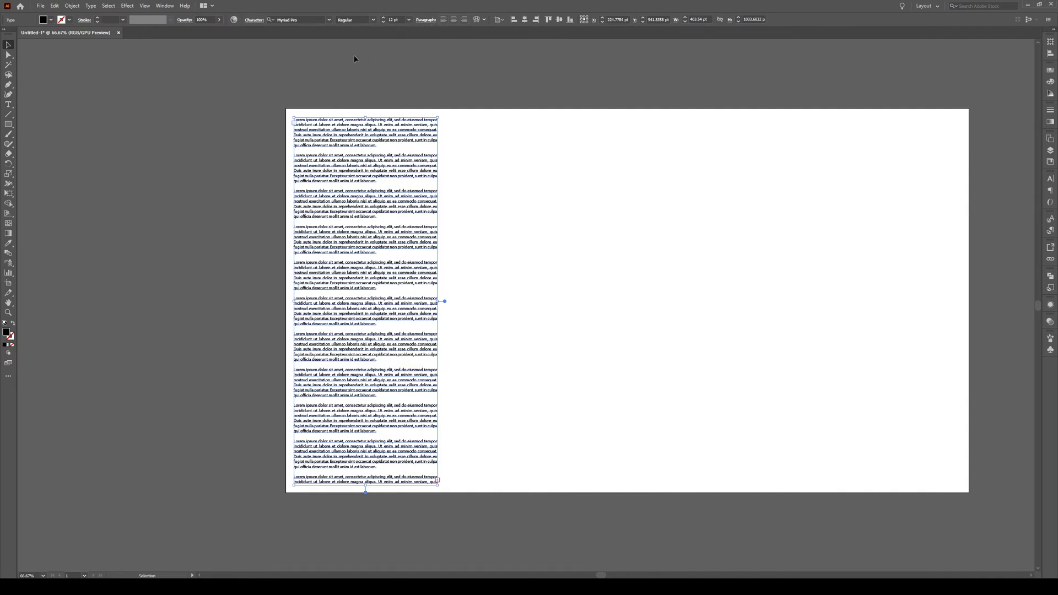
scroll(282, 114, "up", 2)
double_click(318, 118)
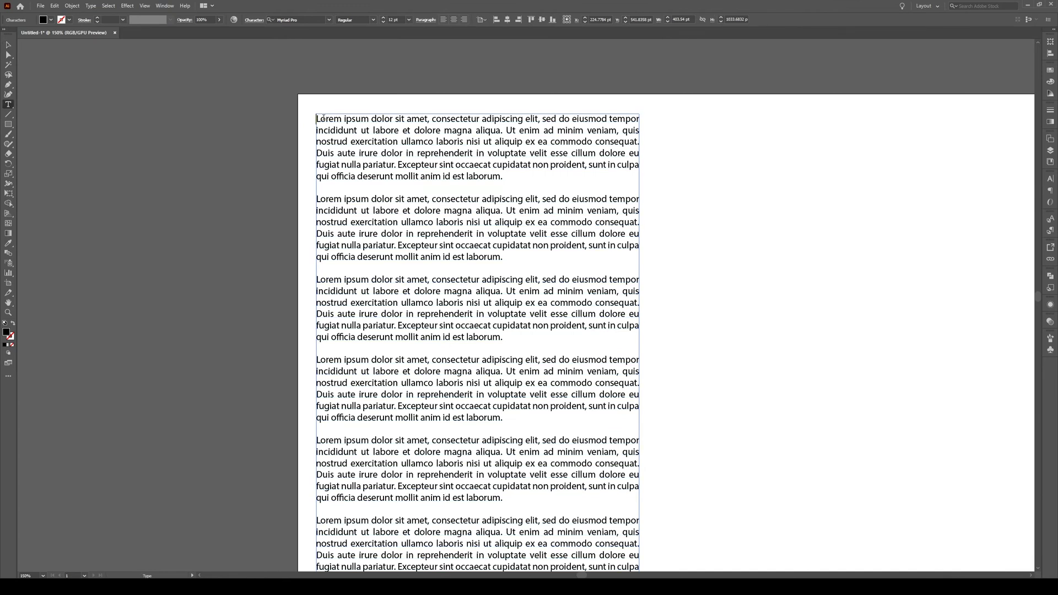
type("\"")
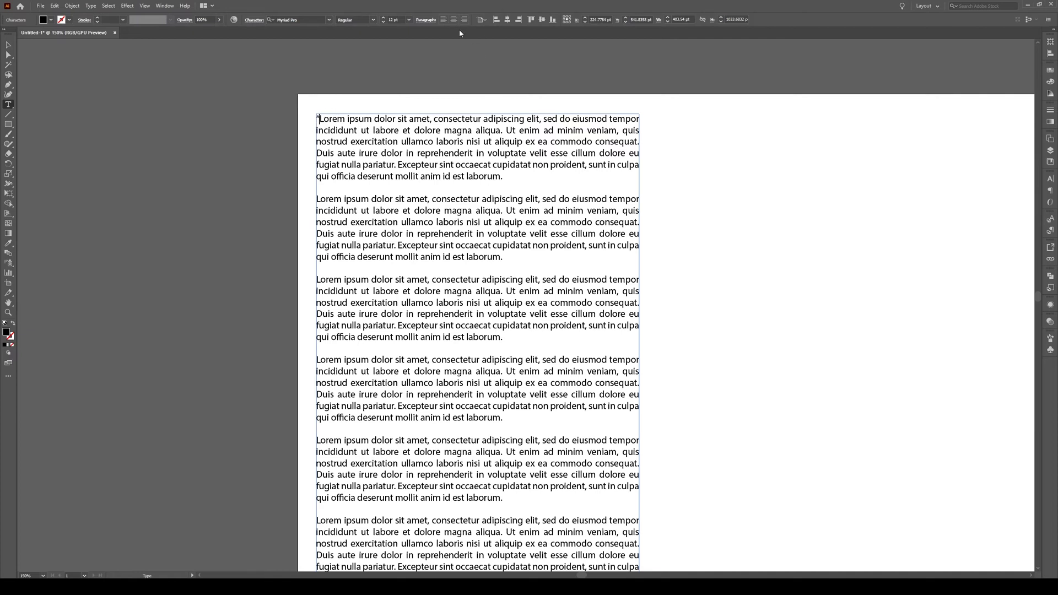
- Apply Roman Hanging Punctuation, then turn it off so the quote stays inside the frame
left_click(425, 20)
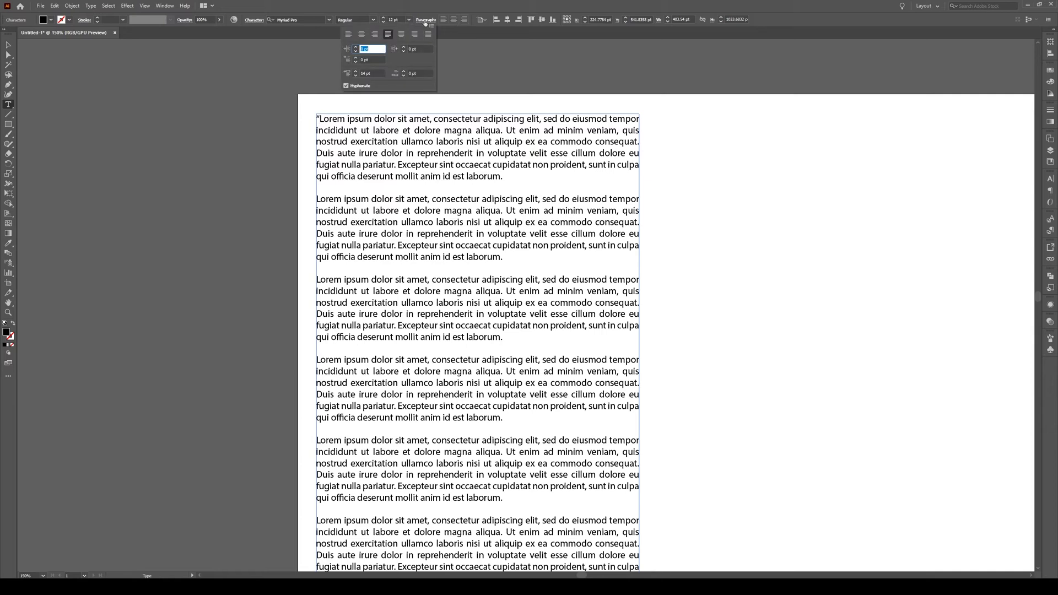
left_click(431, 26)
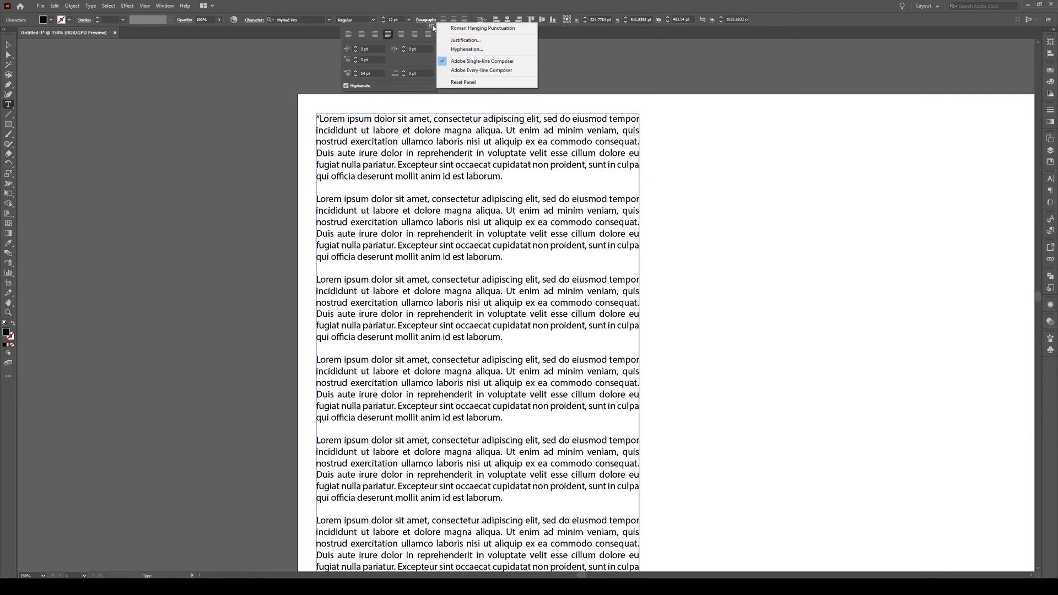
left_click(470, 28)
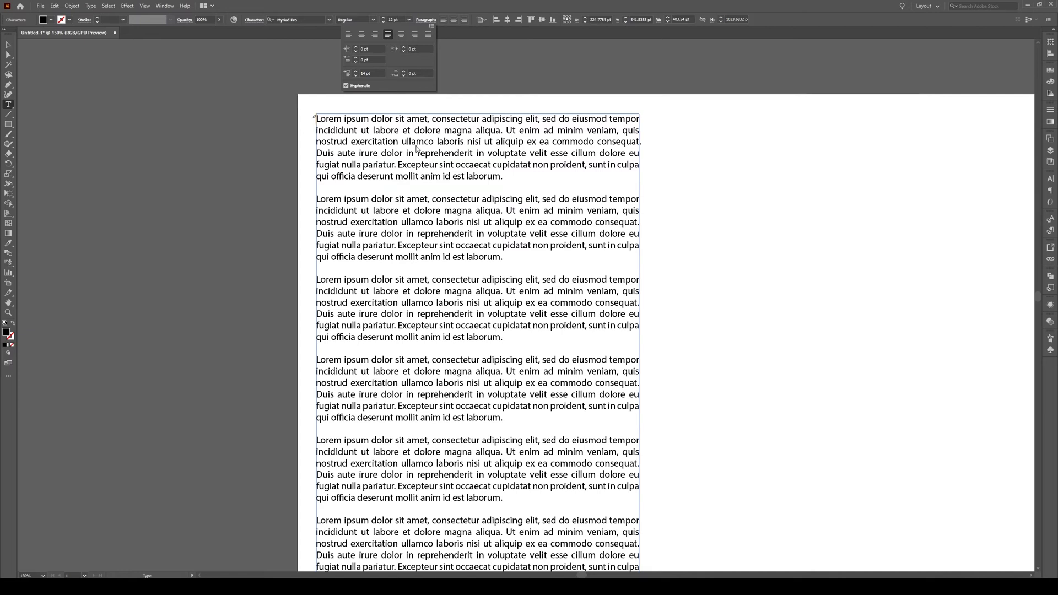
left_click(432, 25)
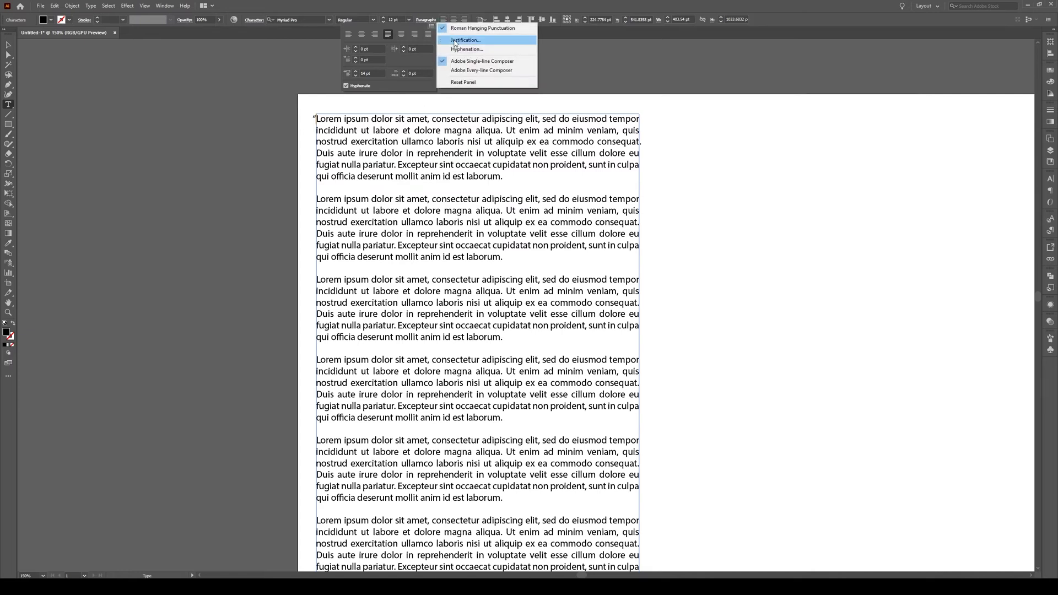
left_click(470, 26)
left_click(319, 117)
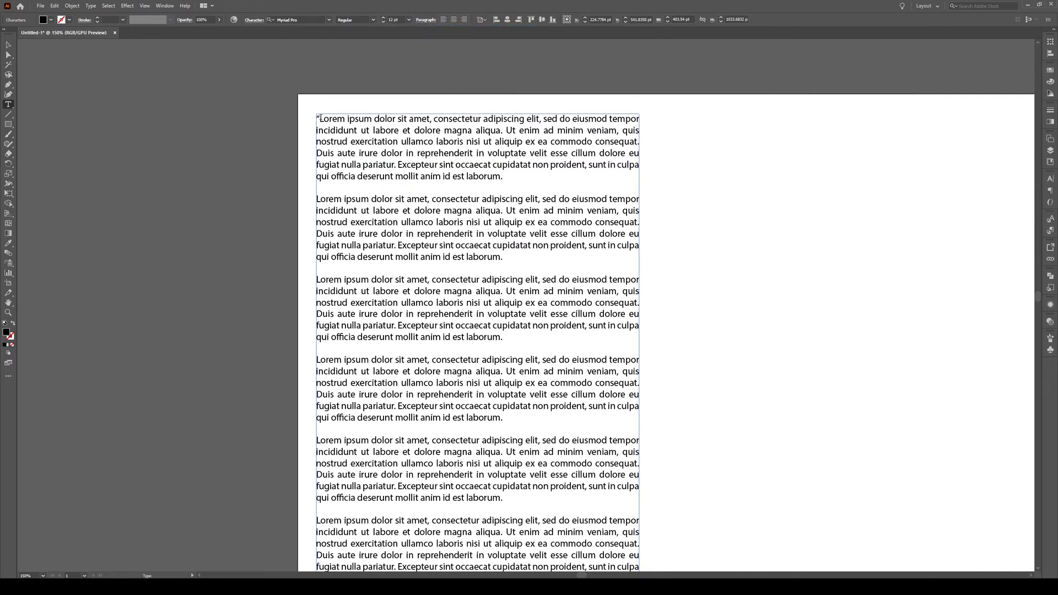
- Delete the opening quote and indent the first paragraph's first line to 28 pt
key("BackSpace")
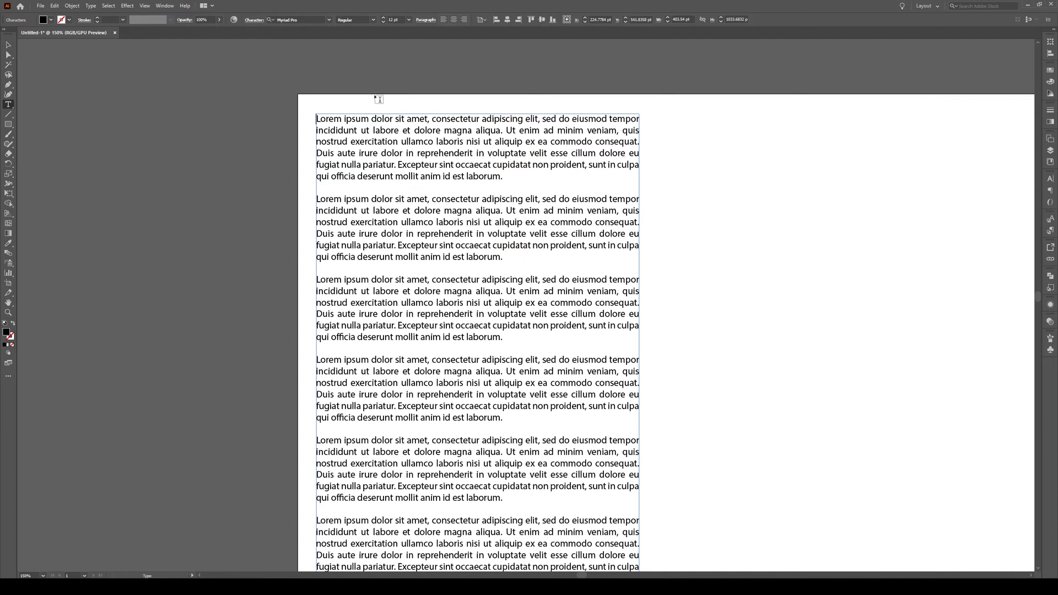
left_click(424, 22)
left_click(356, 58)
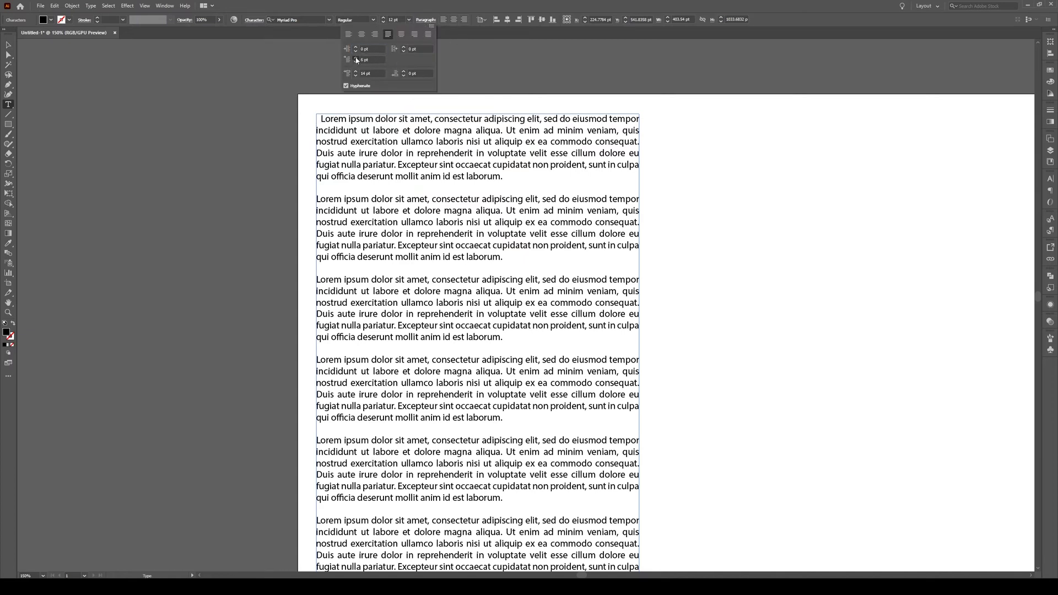
left_click(356, 58)
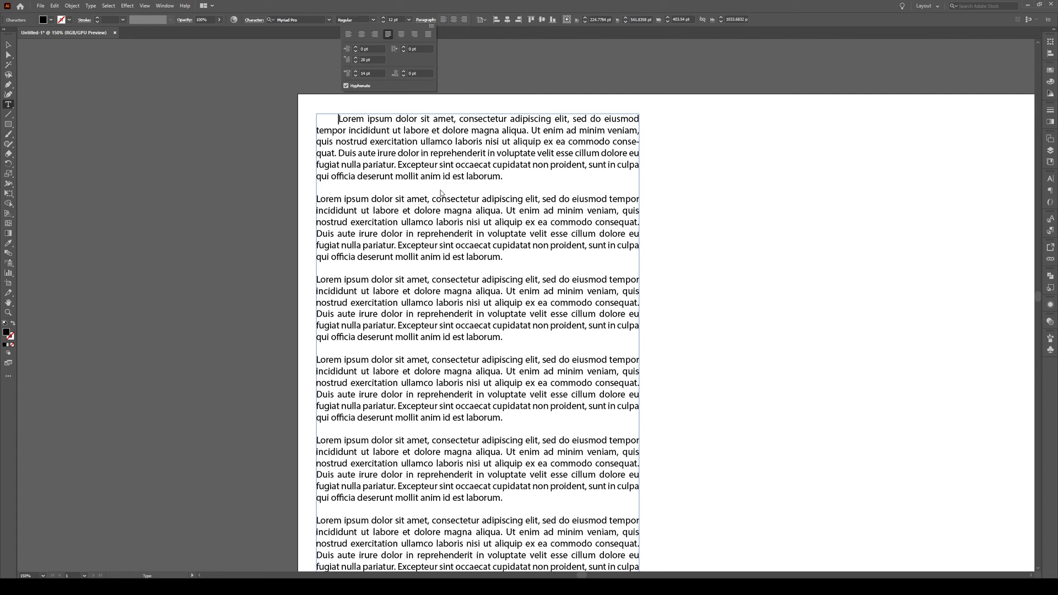
left_click(480, 174)
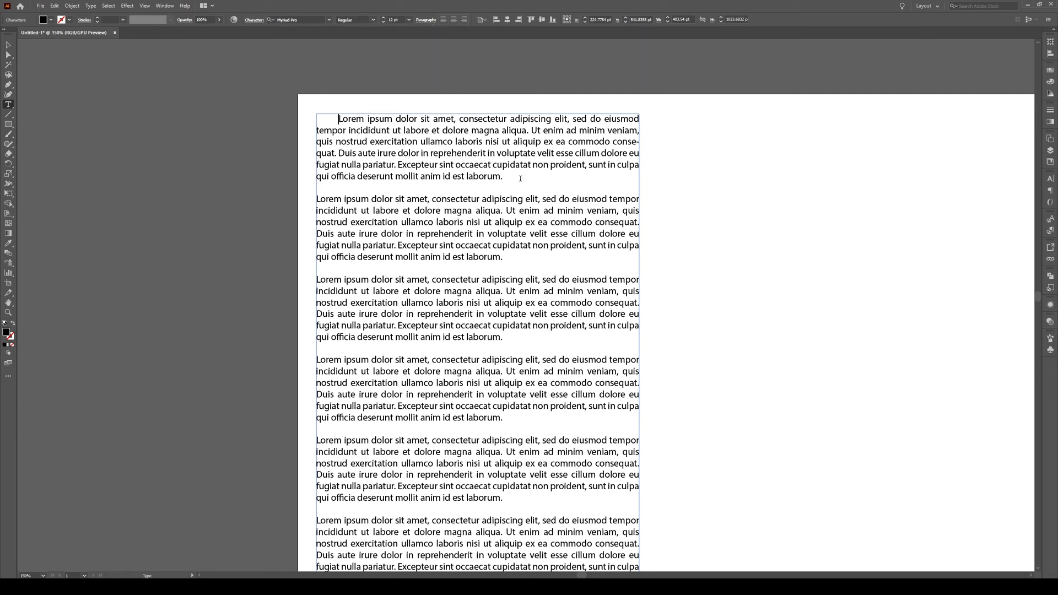
- Nudge the leading in the Character settings, then exit editing with the whole frame selected
left_click(256, 21)
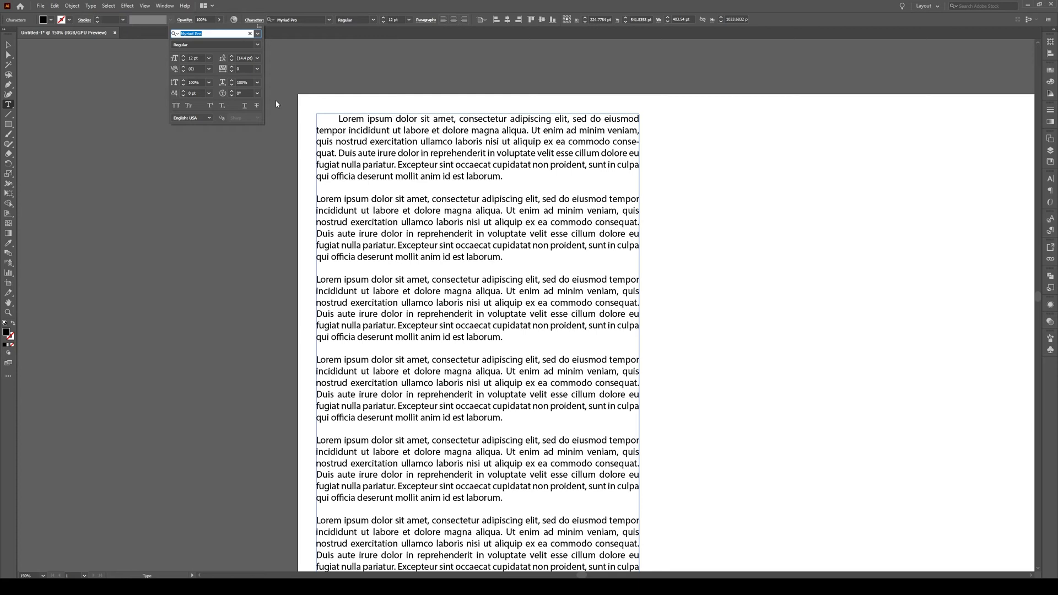
left_click(233, 56)
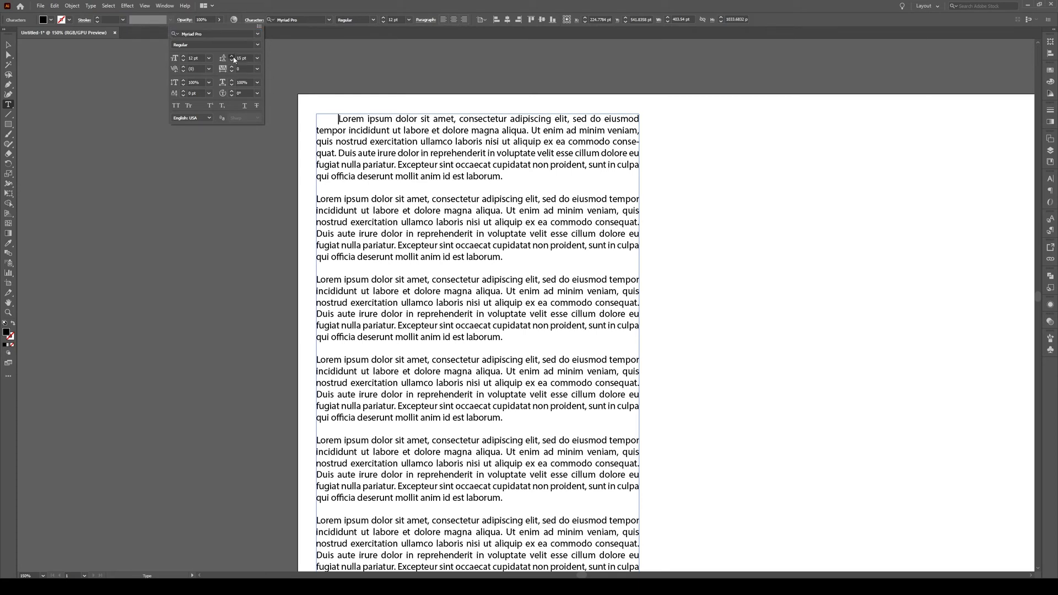
left_click(431, 152)
key("ctrl+a")
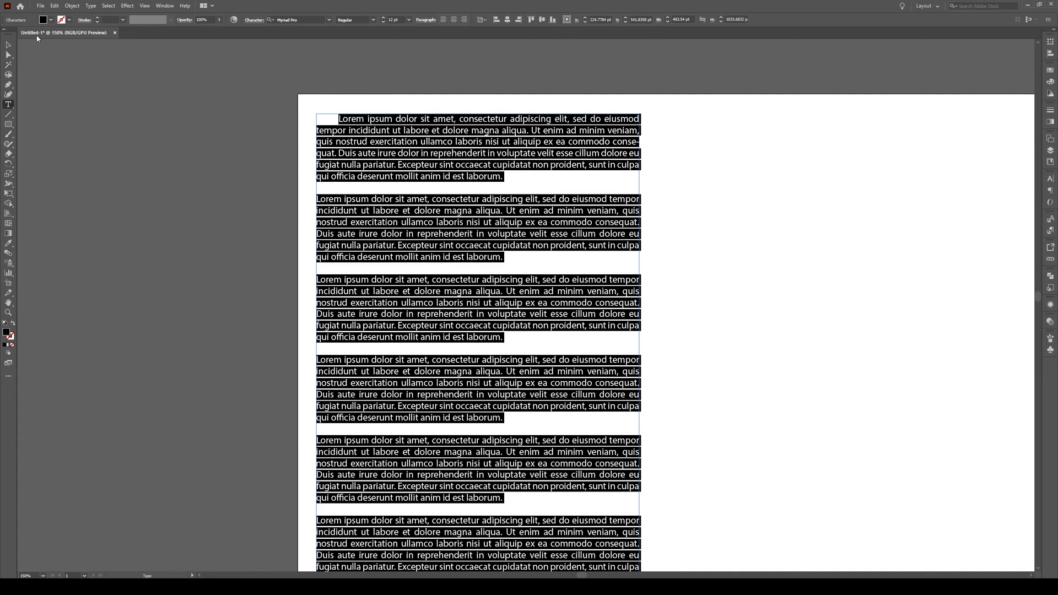
key("Escape")
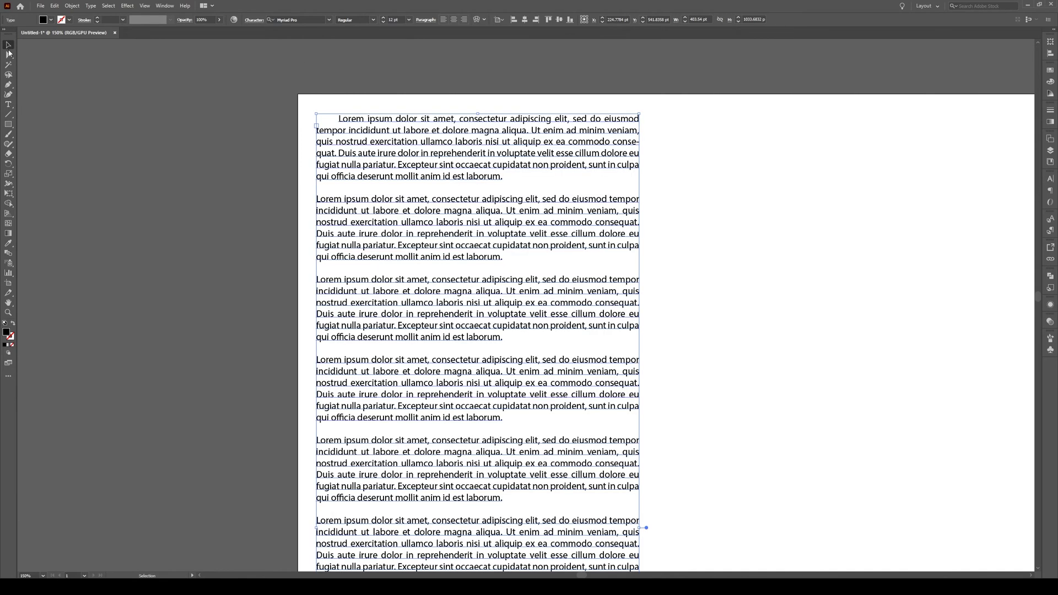
- Set the leading of all the lorem ipsum text to 17 pt
left_click(251, 21)
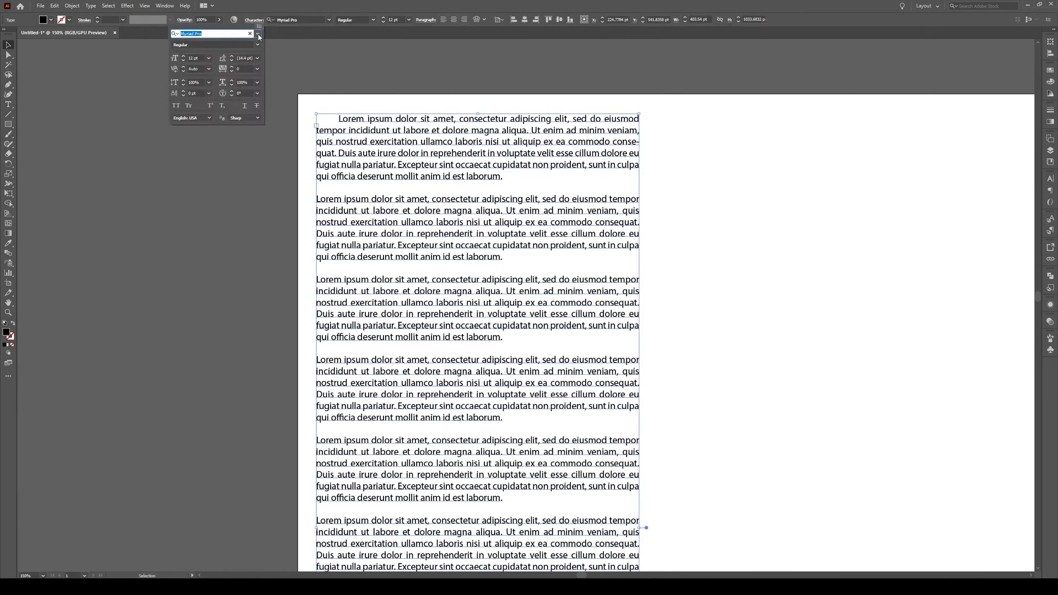
left_click(231, 57)
left_click(232, 57)
left_click(232, 57)
left_click(232, 56)
left_click(232, 57)
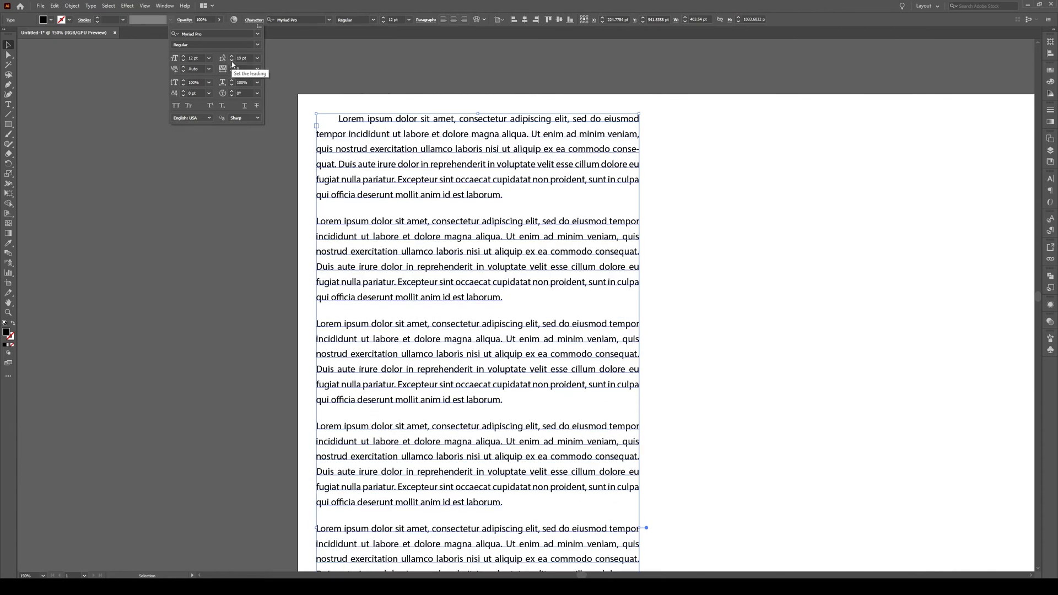
left_click(232, 61)
left_click(232, 61)
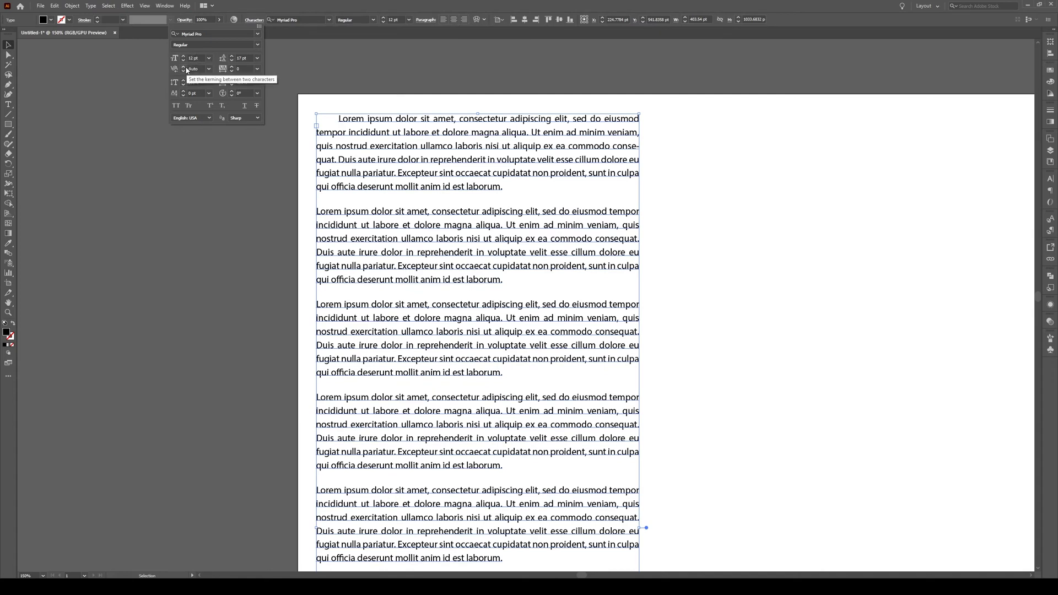
- Try Optical kerning and tracking 1, then revert to Auto kerning and tracking 0
left_click(209, 69)
left_click(220, 86)
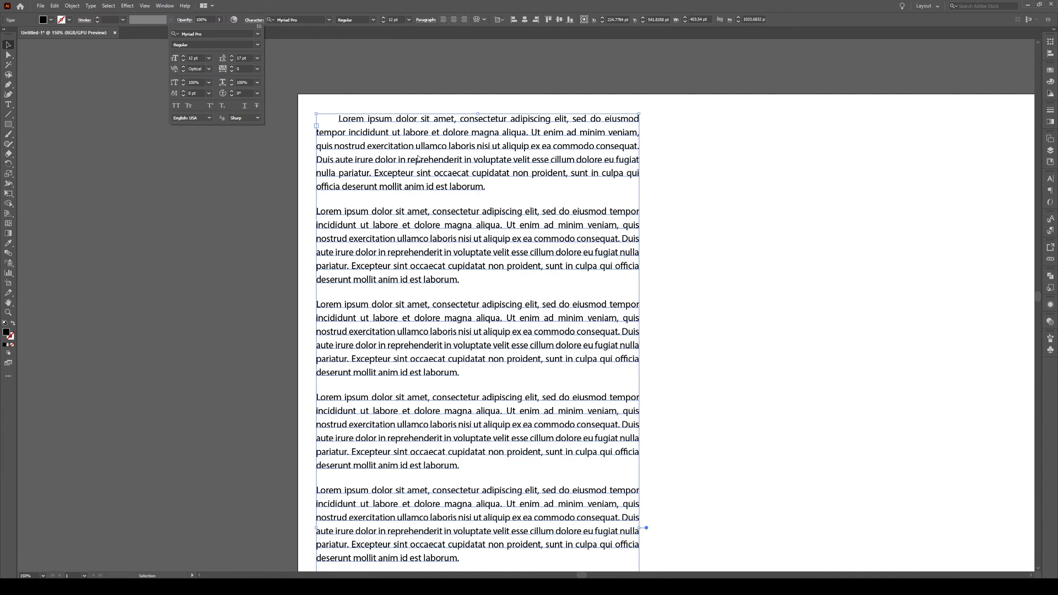
left_click(209, 69)
left_click(219, 78)
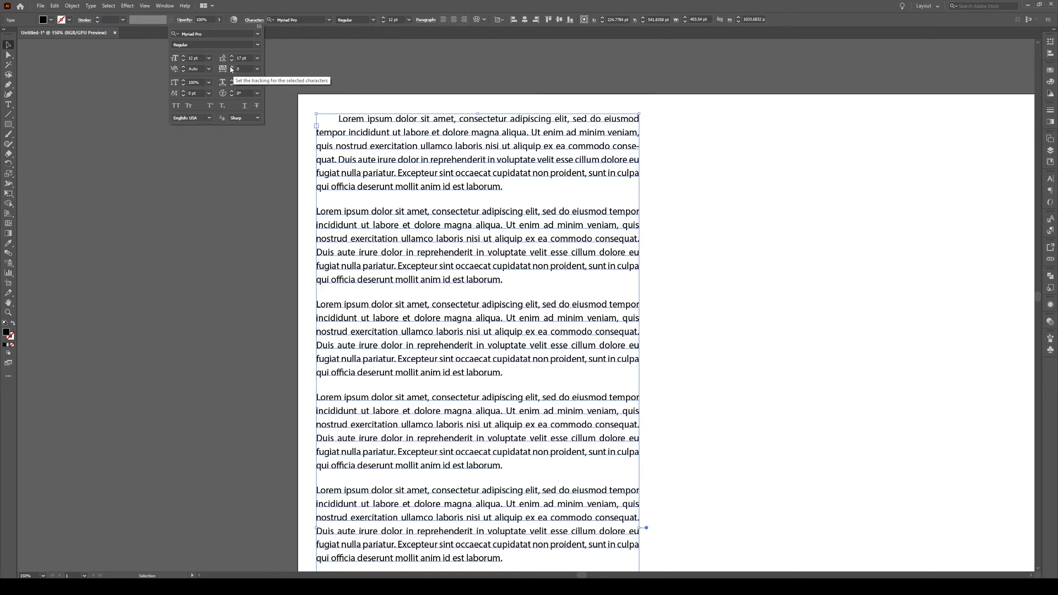
left_click(231, 66)
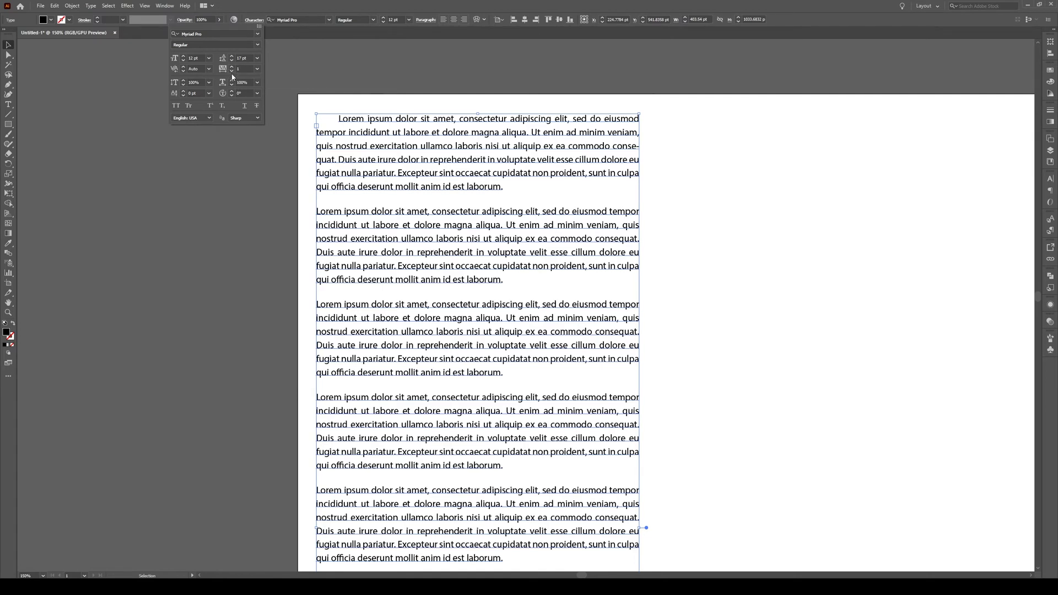
left_click(231, 70)
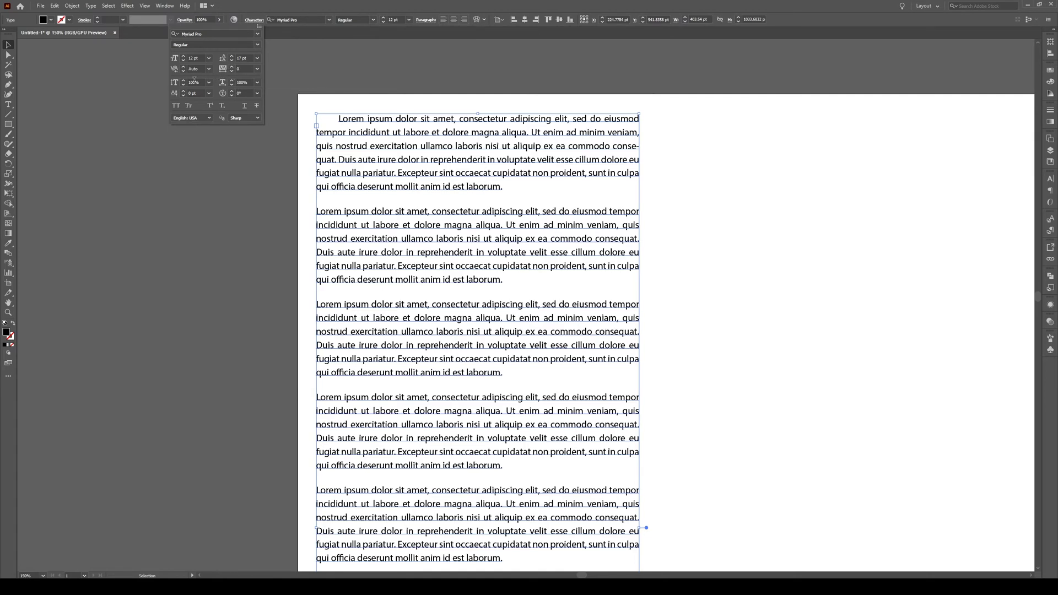
- Check the scale and rotation options, keeping 100% scale and 0° character rotation
left_click(208, 82)
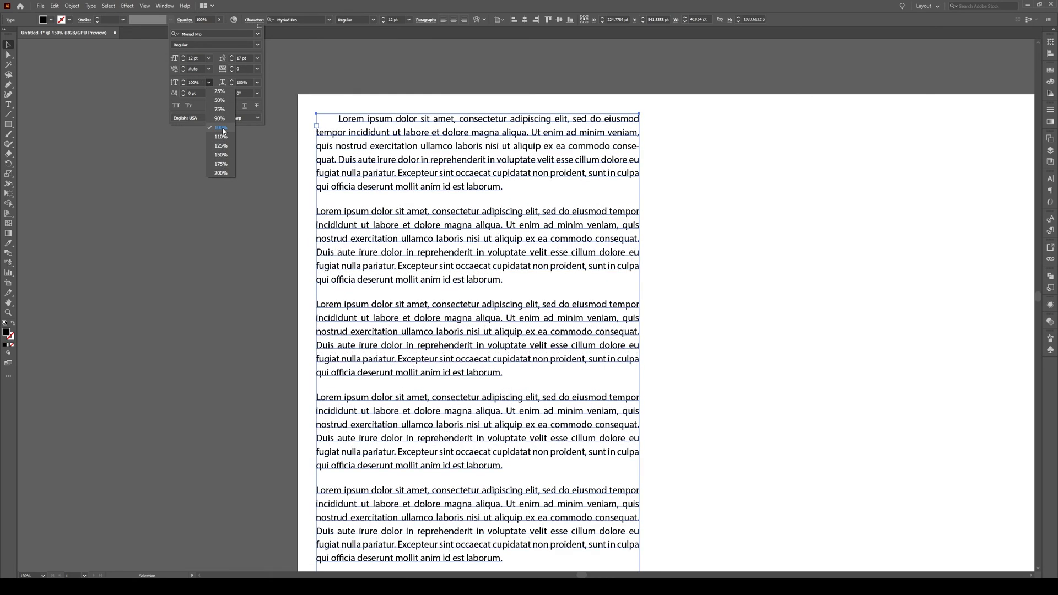
left_click(257, 82)
left_click(257, 83)
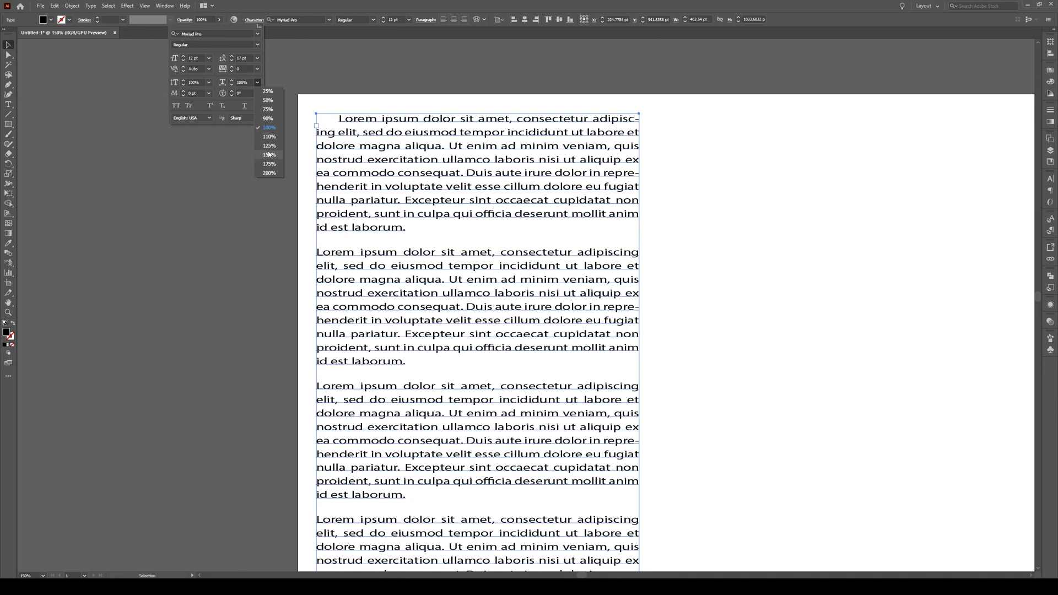
left_click(268, 128)
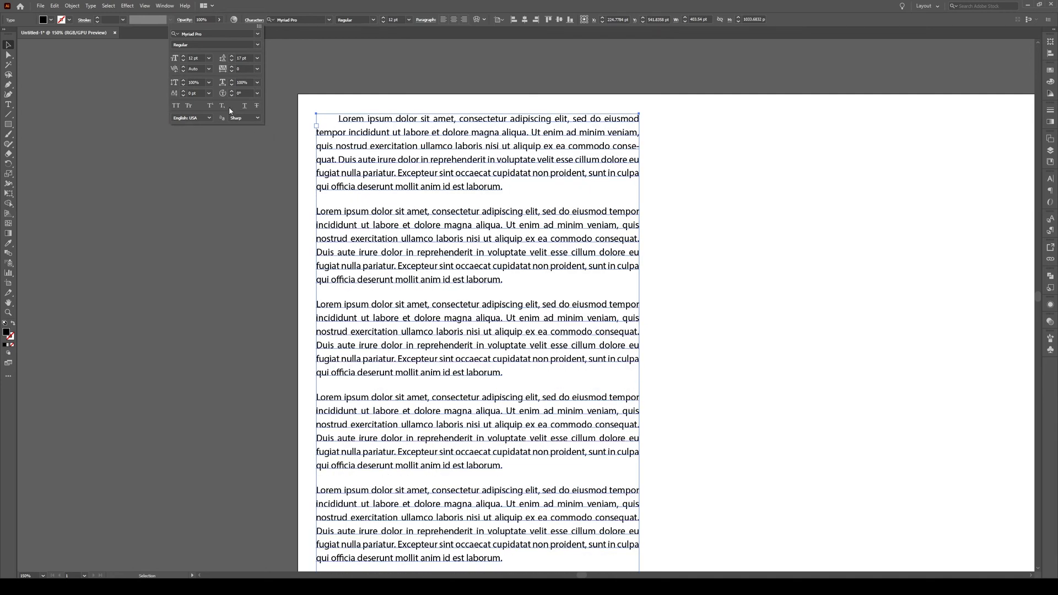
left_click(257, 93)
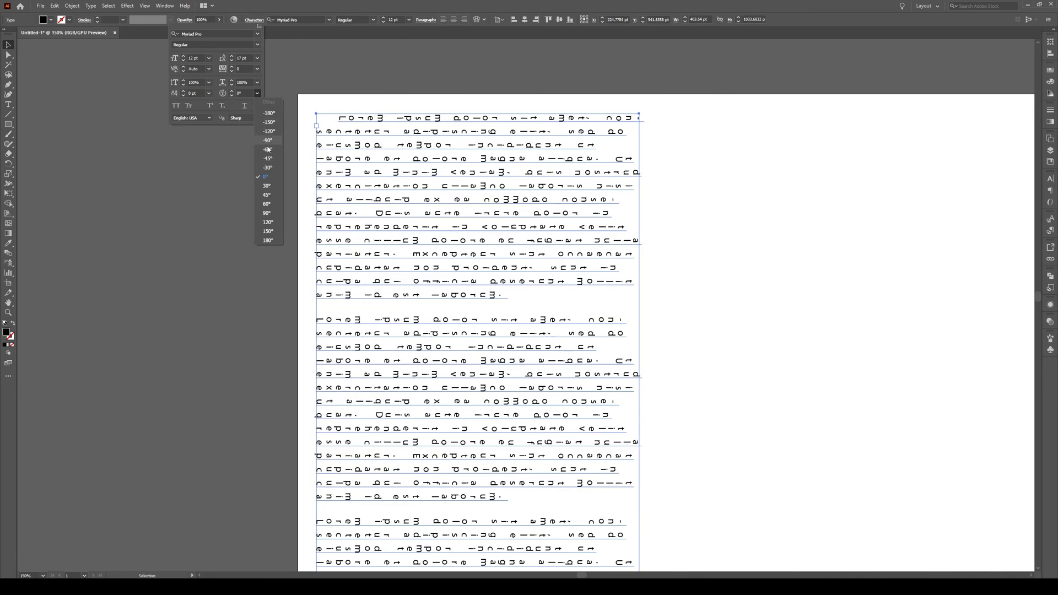
left_click(266, 177)
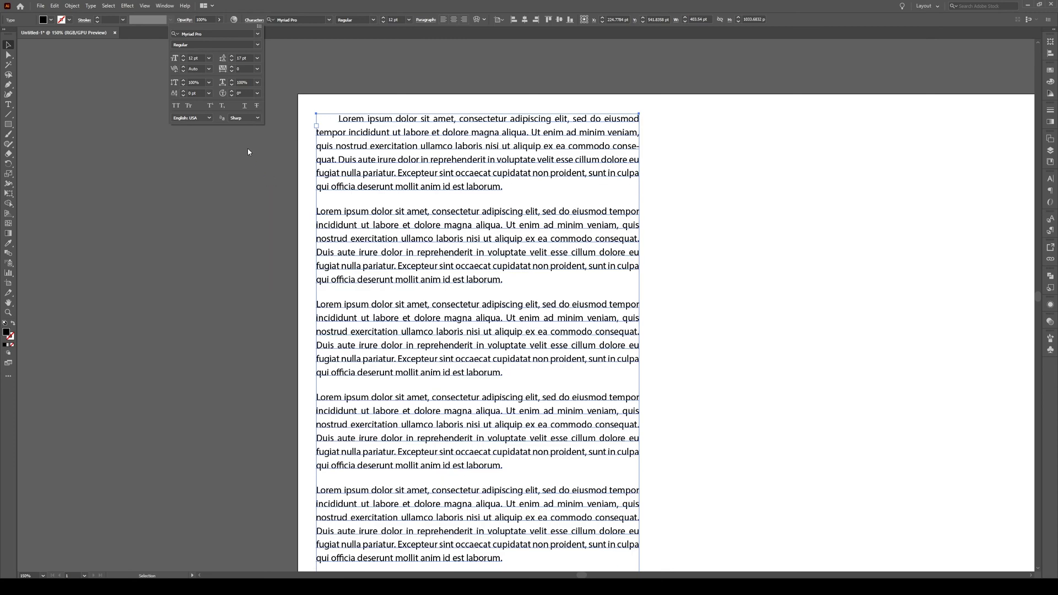
double_click(407, 163)
triple_click(407, 164)
double_click(407, 161)
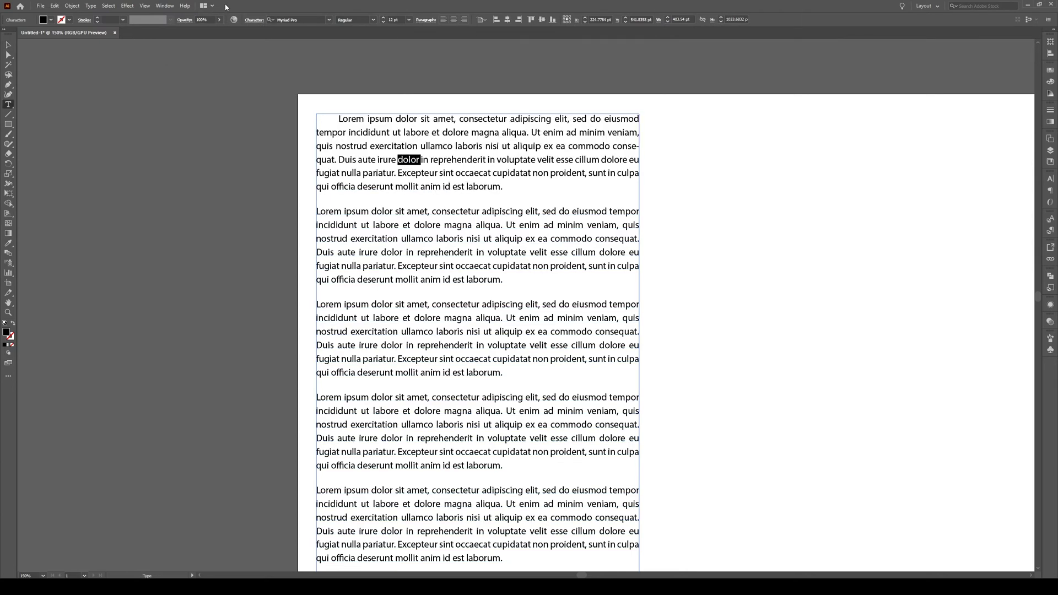
left_click(254, 21)
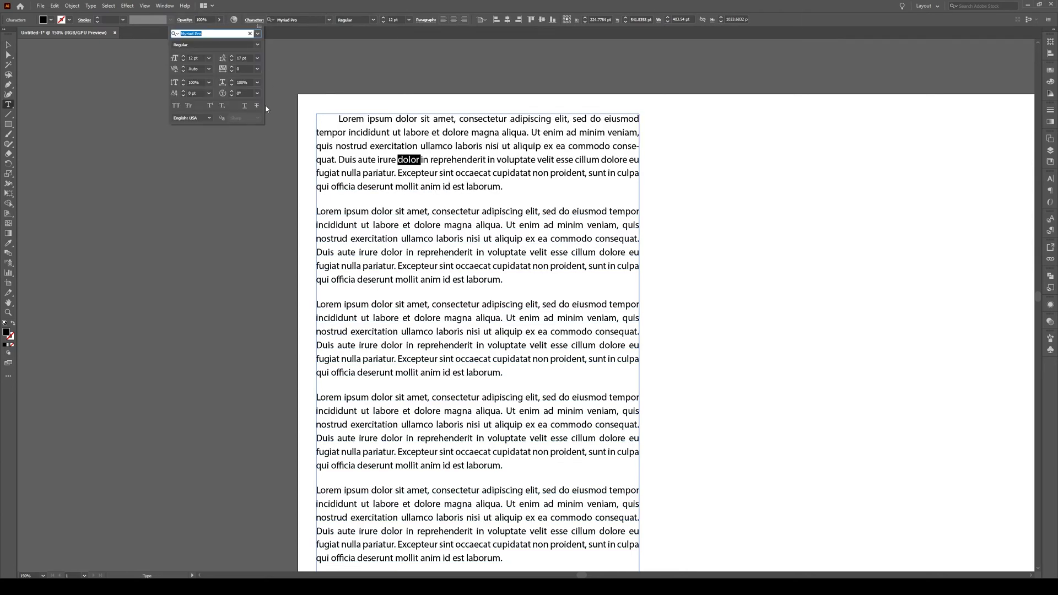
left_click(258, 93)
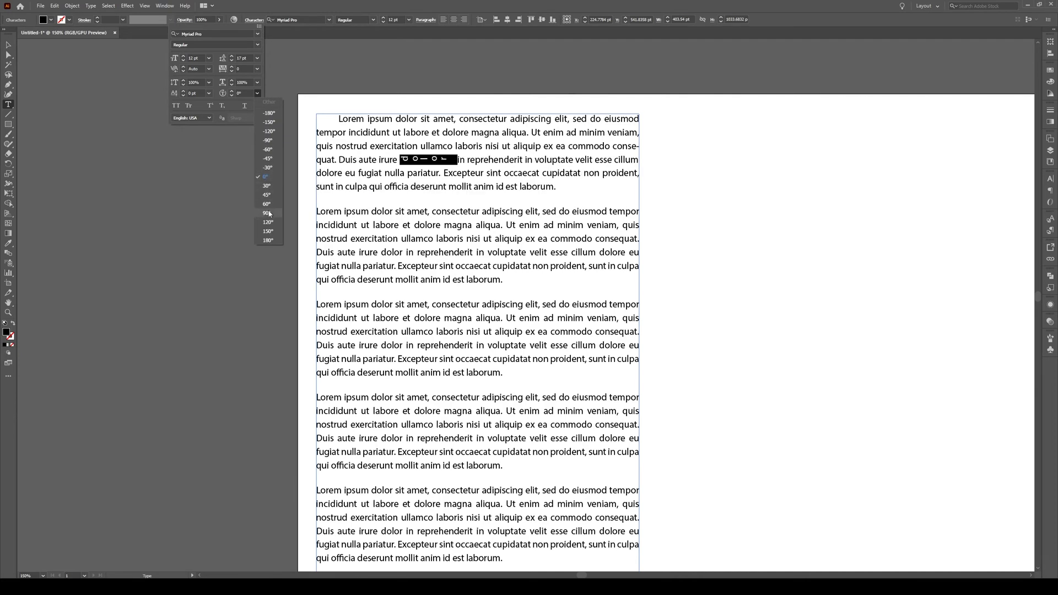
left_click(269, 181)
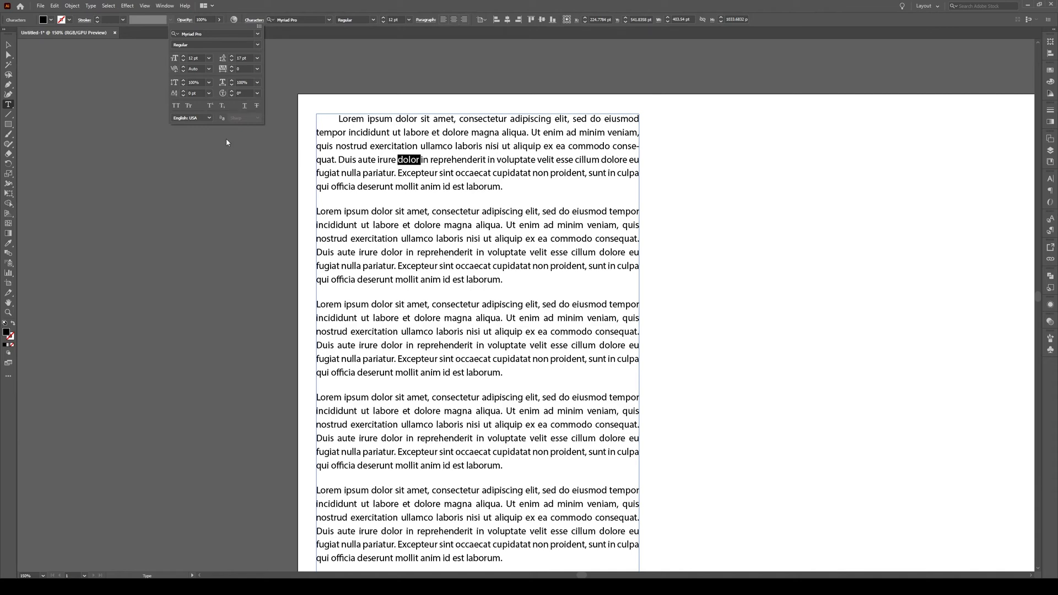
left_click(208, 93)
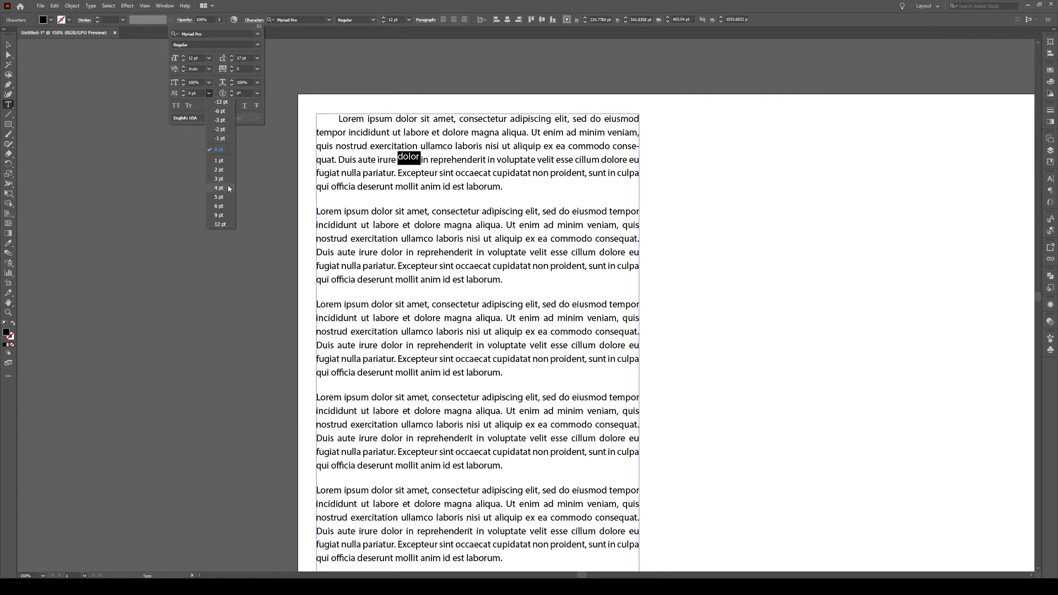
key("Escape")
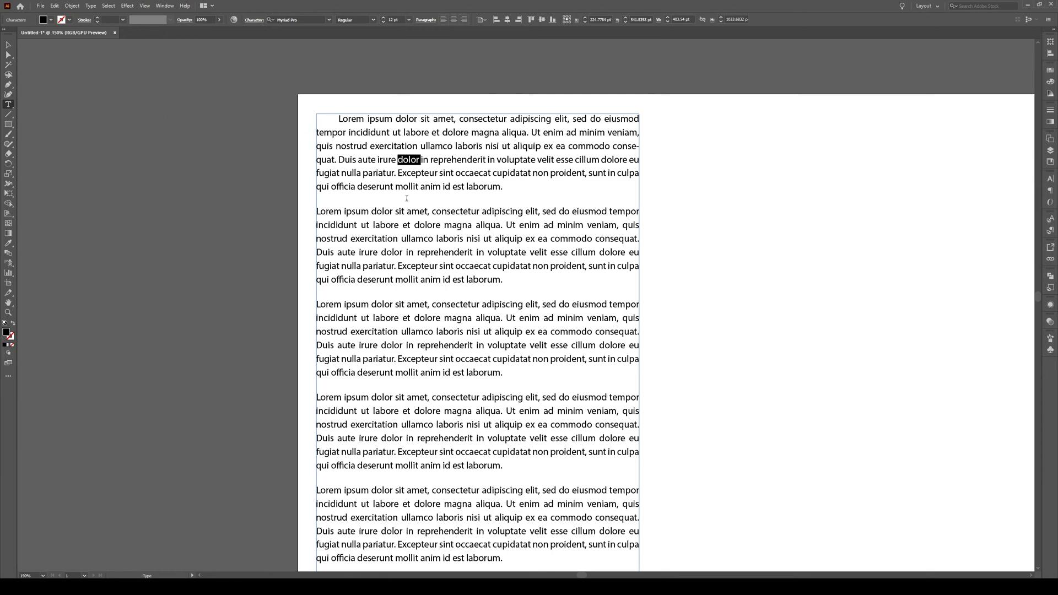
- Lengthen the first text frame and thread its overflow into a new same-sized frame to the right
scroll(431, 207, "down", 3)
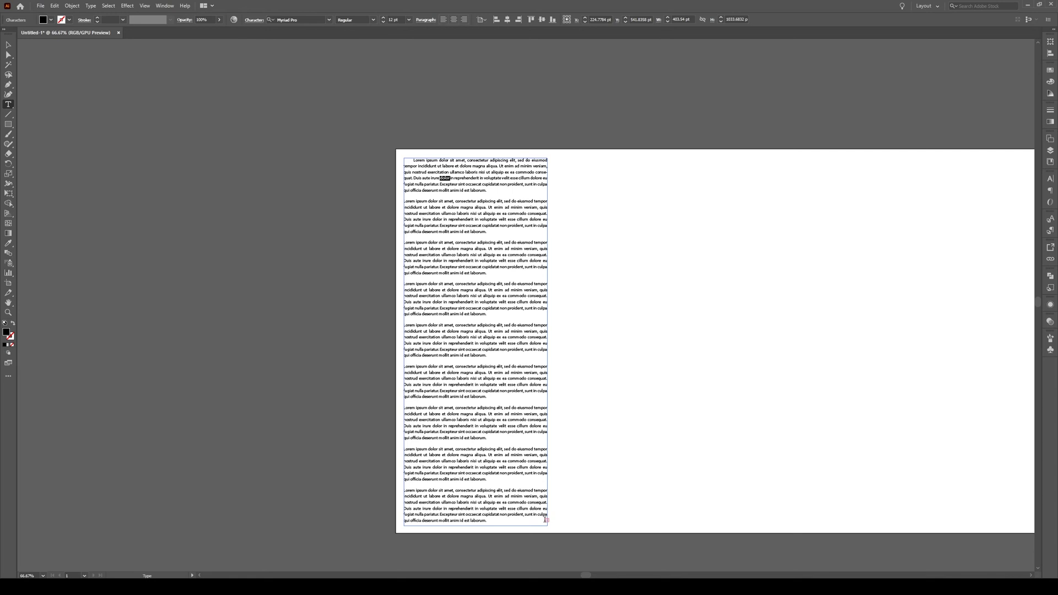
left_click(8, 45)
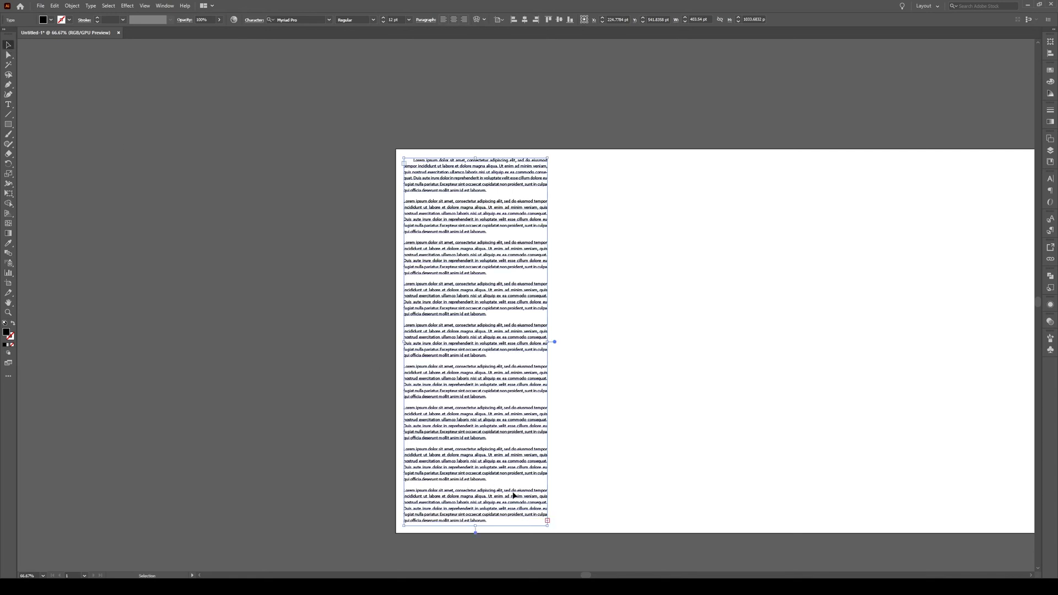
scroll(480, 527, "down", 2)
mouse_move(475, 476)
left_mouse_down()
mouse_move(488, 525)
mouse_move(482, 562)
mouse_move(479, 456)
left_mouse_up()
scroll(557, 375, "up", 2)
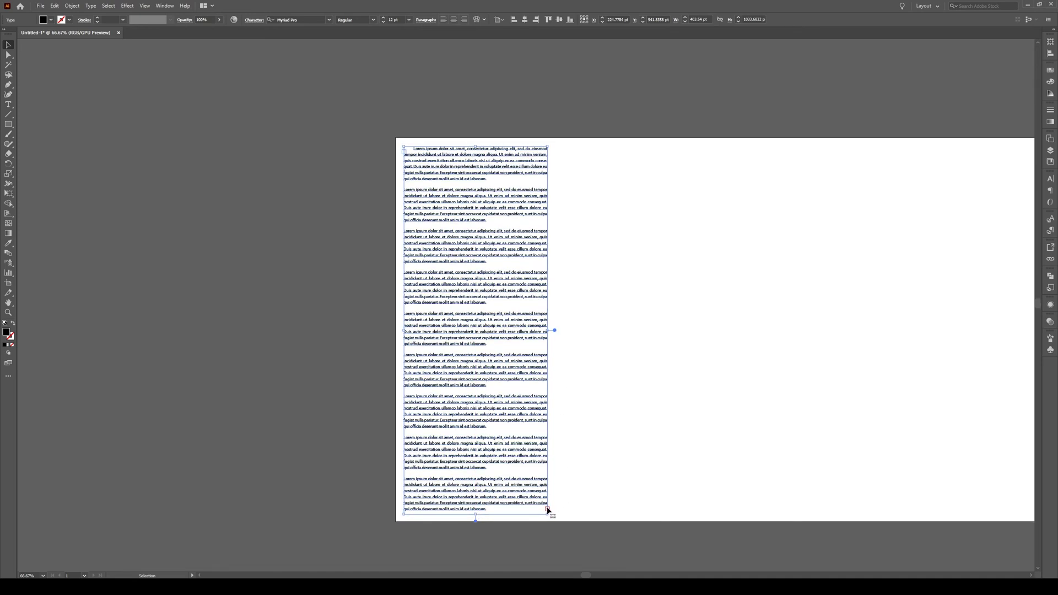
key("t")
left_click(561, 149)
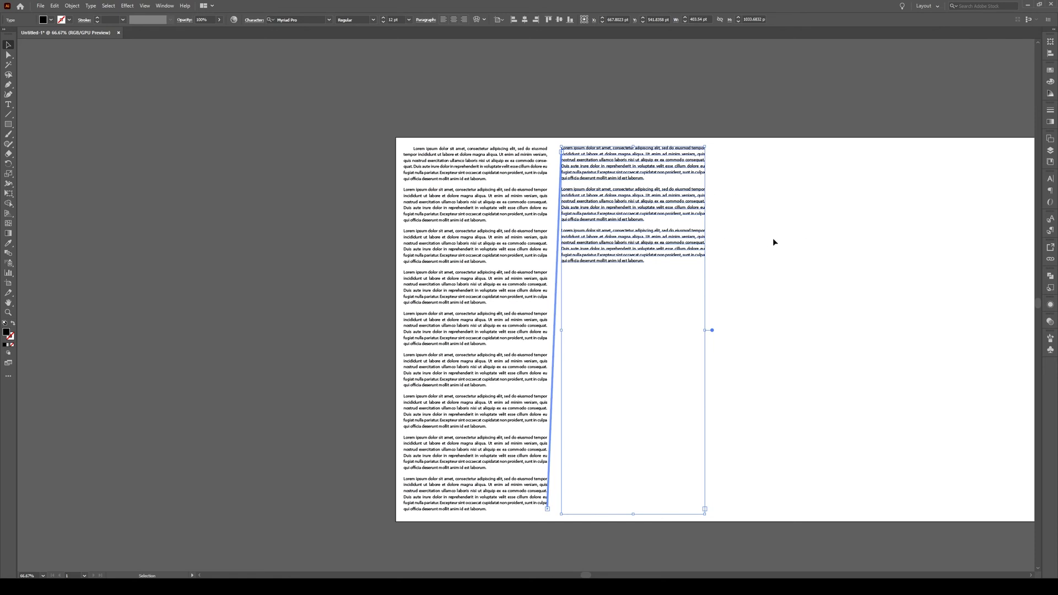
- Zoom to 100% and select the whole first paragraph in the columns
left_click(832, 245)
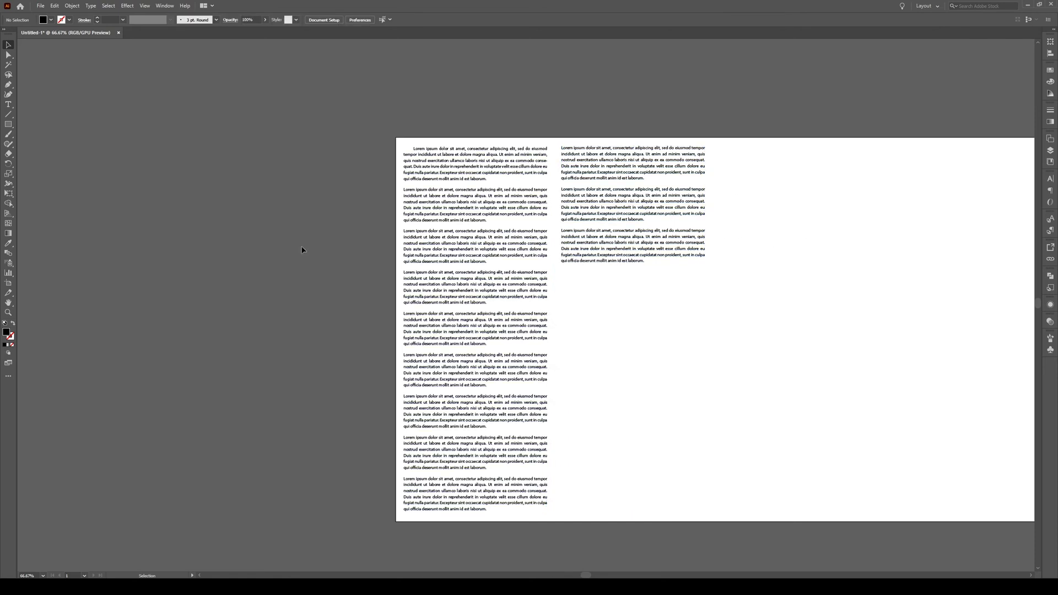
key("ctrl+minus")
key("ctrl+plus")
key("ctrl+plus")
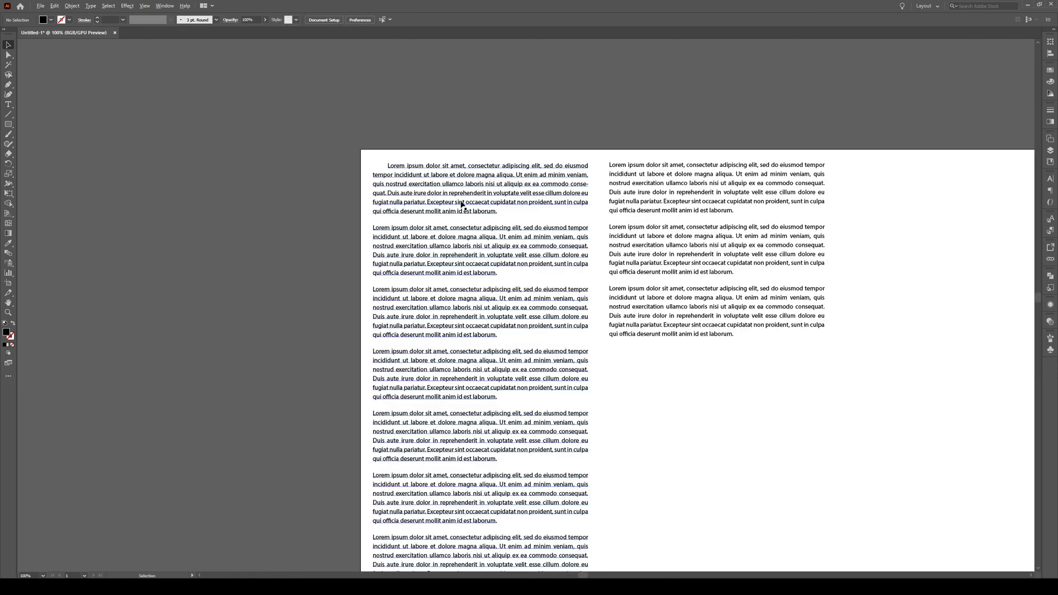
double_click(492, 204)
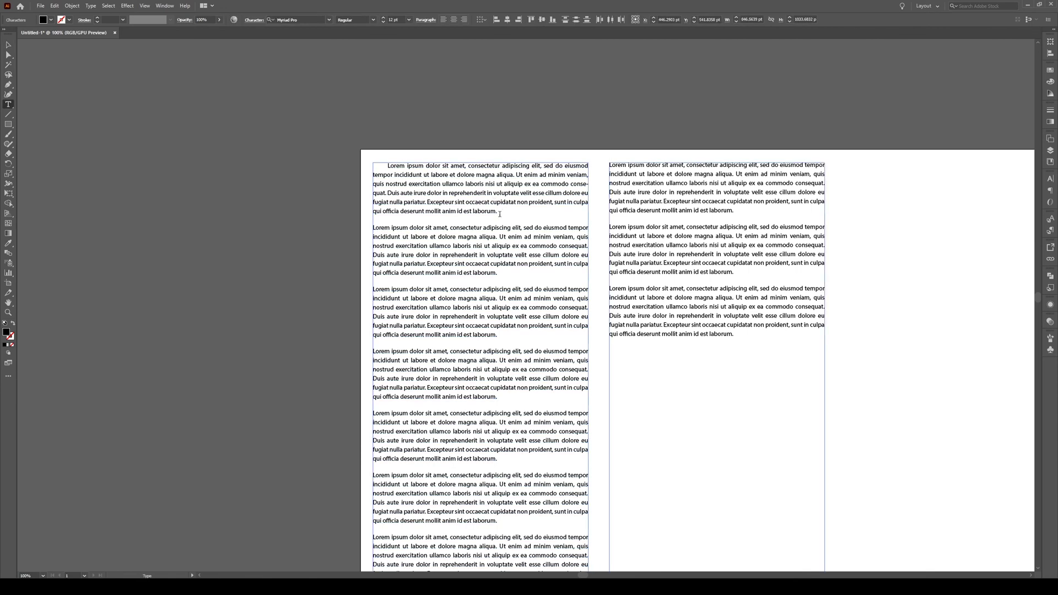
left_click_drag(508, 212, 361, 155)
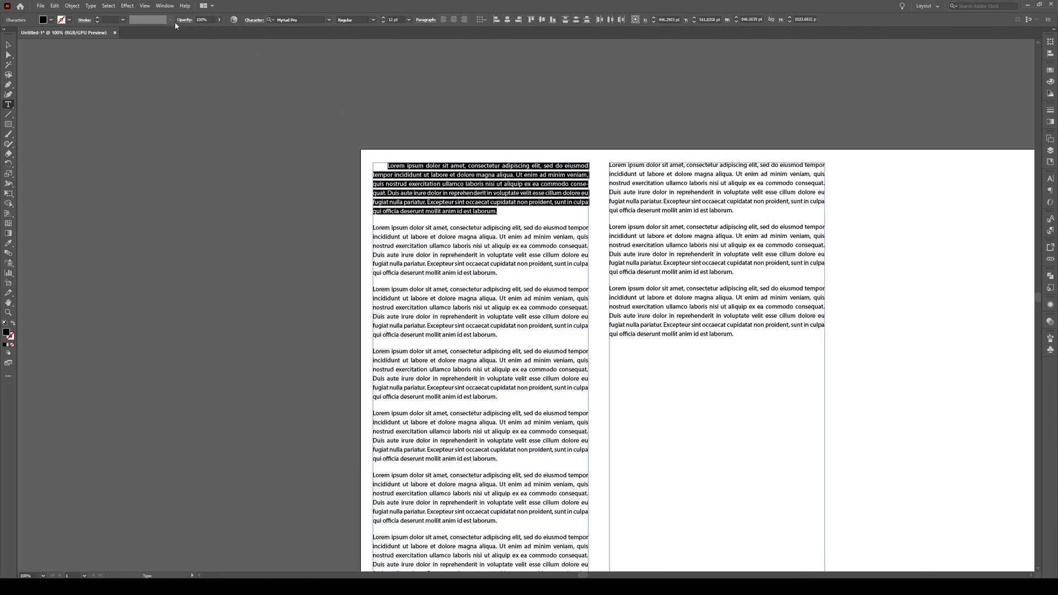
- Create a paragraph style from the first paragraph, rename it 'New Name', and apply it
left_click(164, 6)
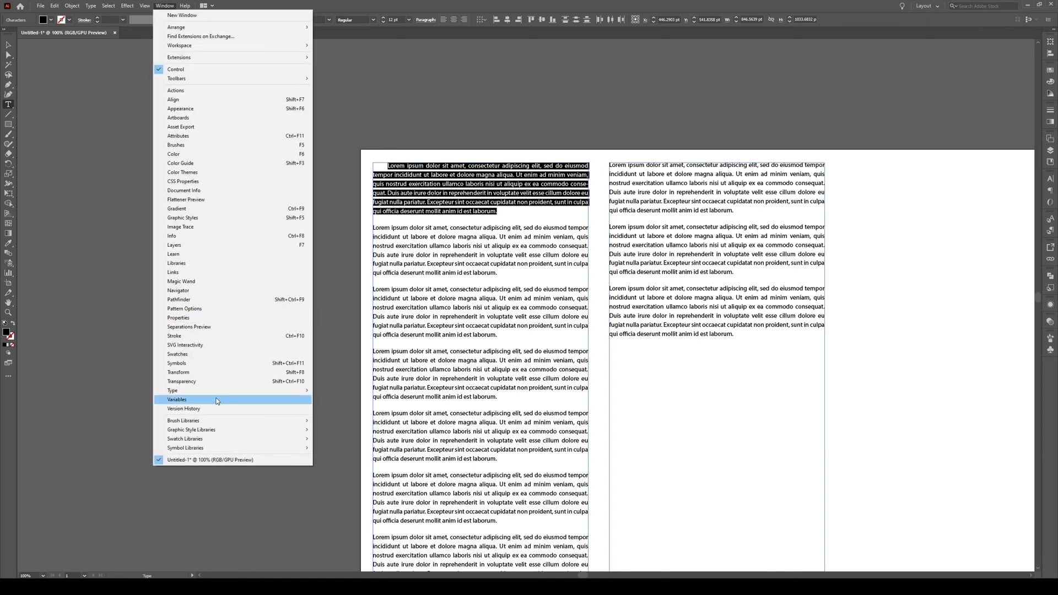
mouse_move(286, 390)
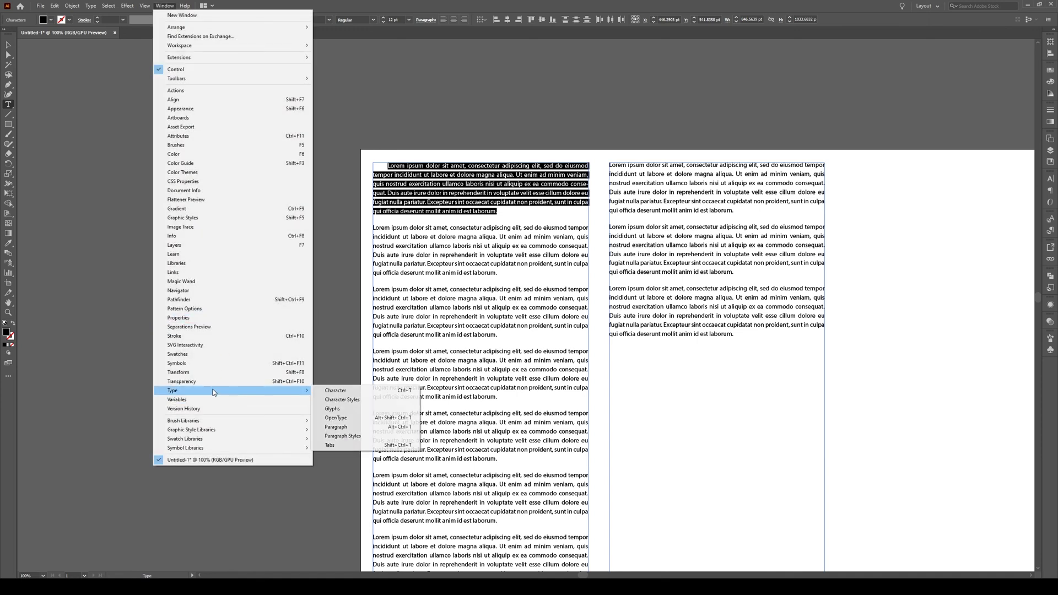
left_click(390, 436)
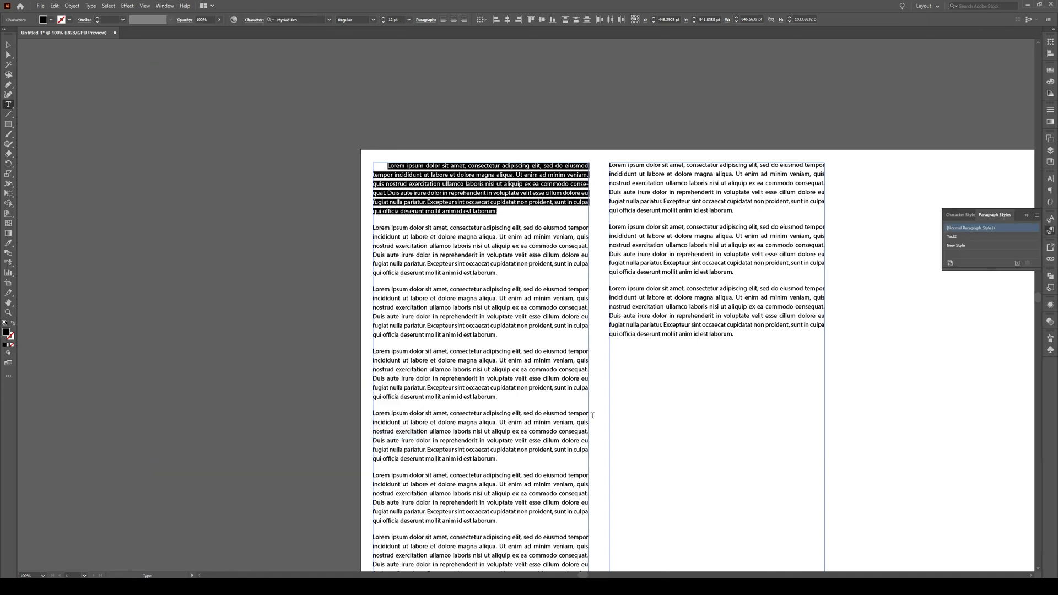
left_click(1016, 264)
double_click(973, 254)
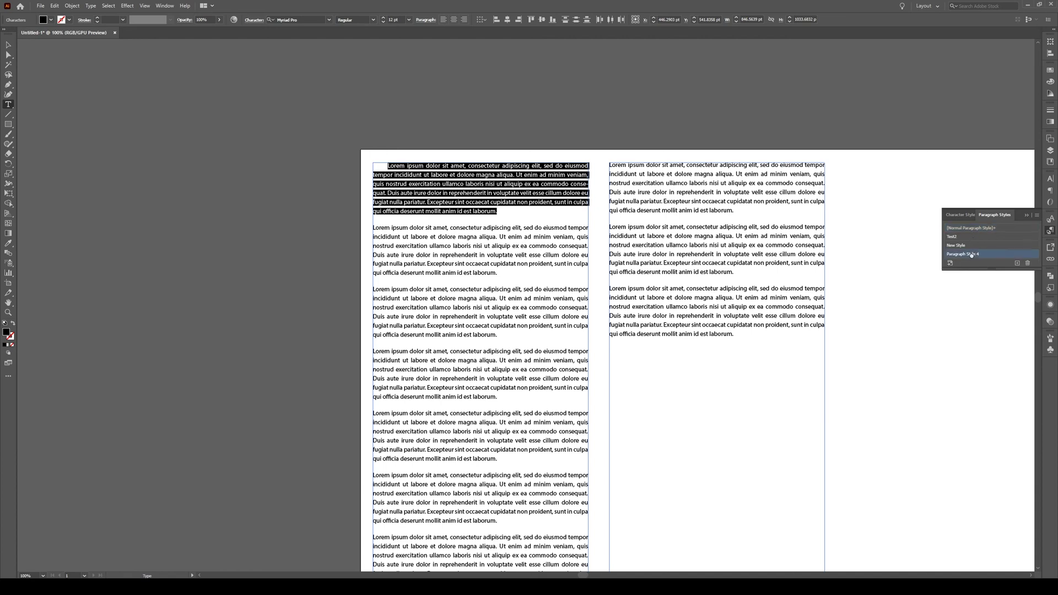
type("New Name")
left_click(1011, 247)
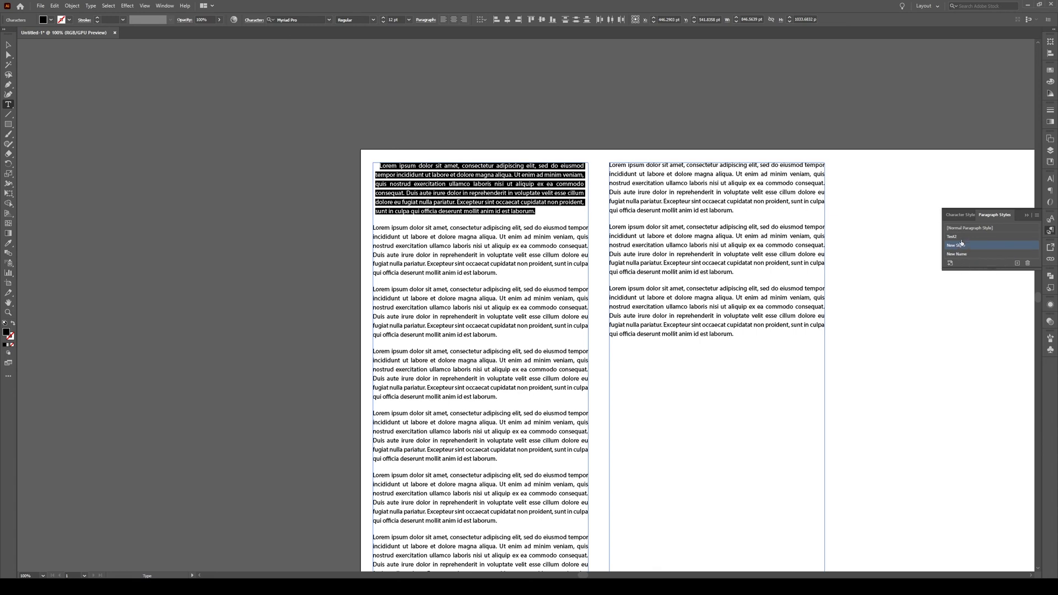
left_click(971, 255)
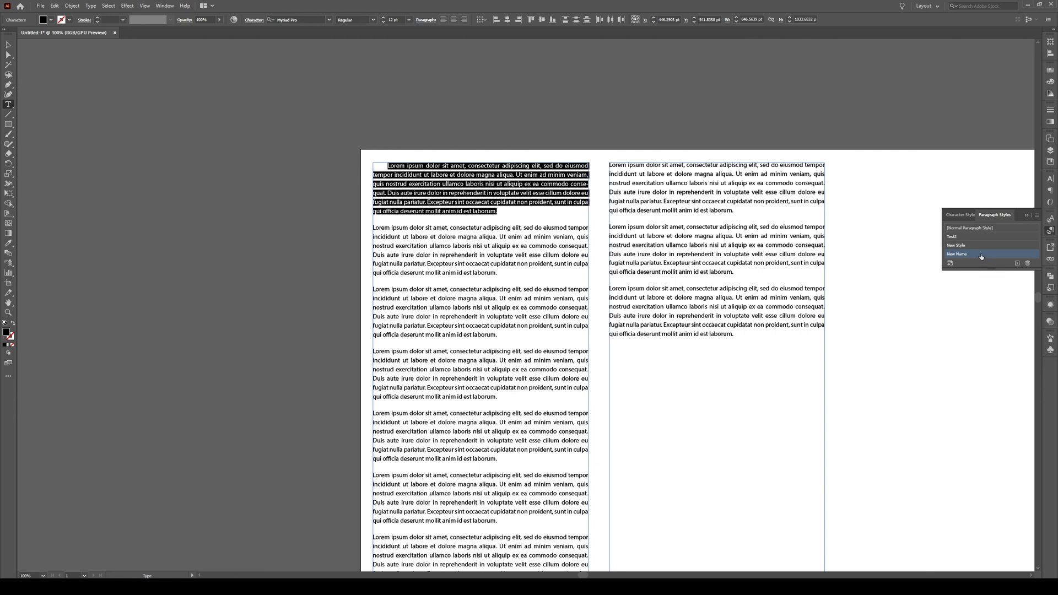
- Review the New Name style's Basic Character Formats and Tabs options and accept them
double_click(980, 256)
left_click(614, 297)
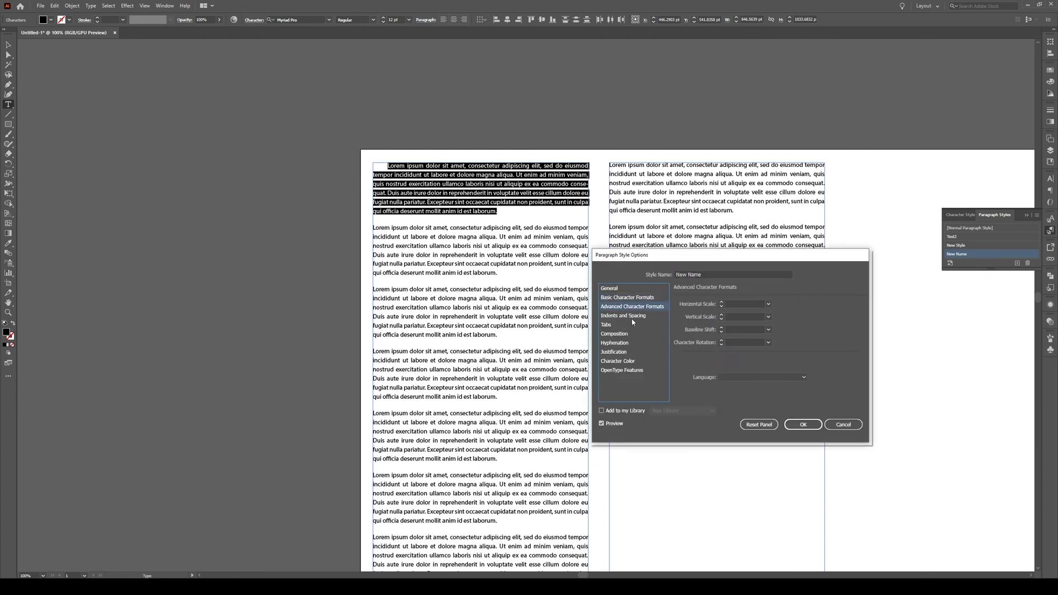
left_click(612, 324)
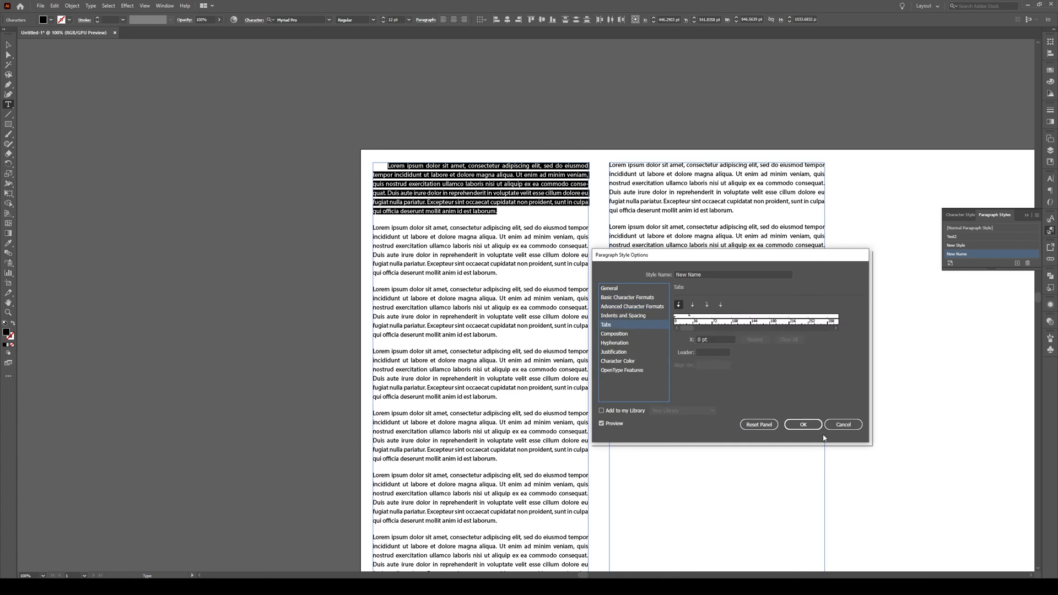
left_click(803, 424)
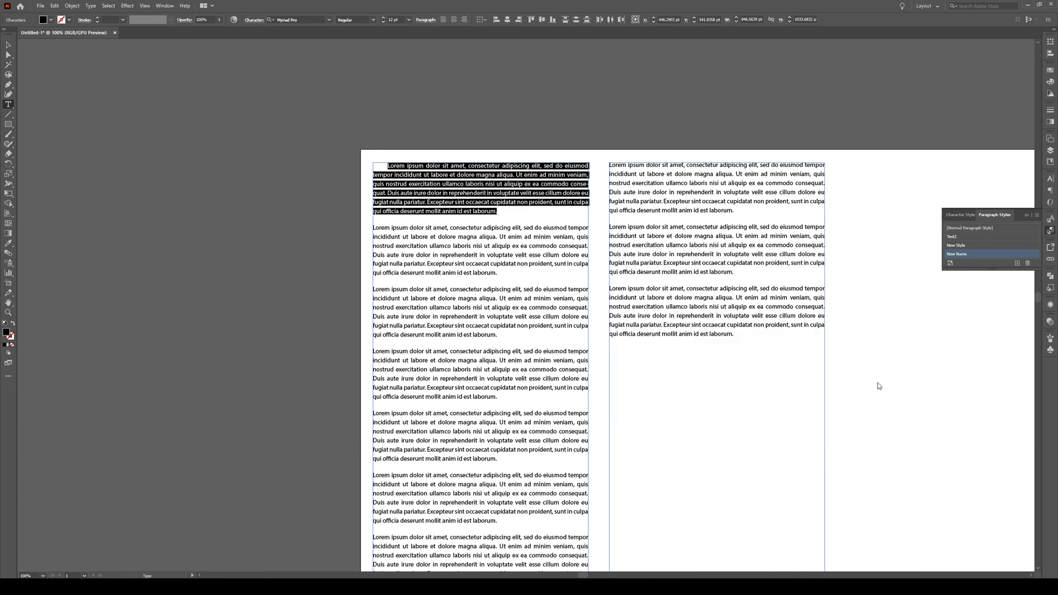
- Add New Name to the library and show its paragraph styles: New Name, New Style, Test
left_click(949, 263)
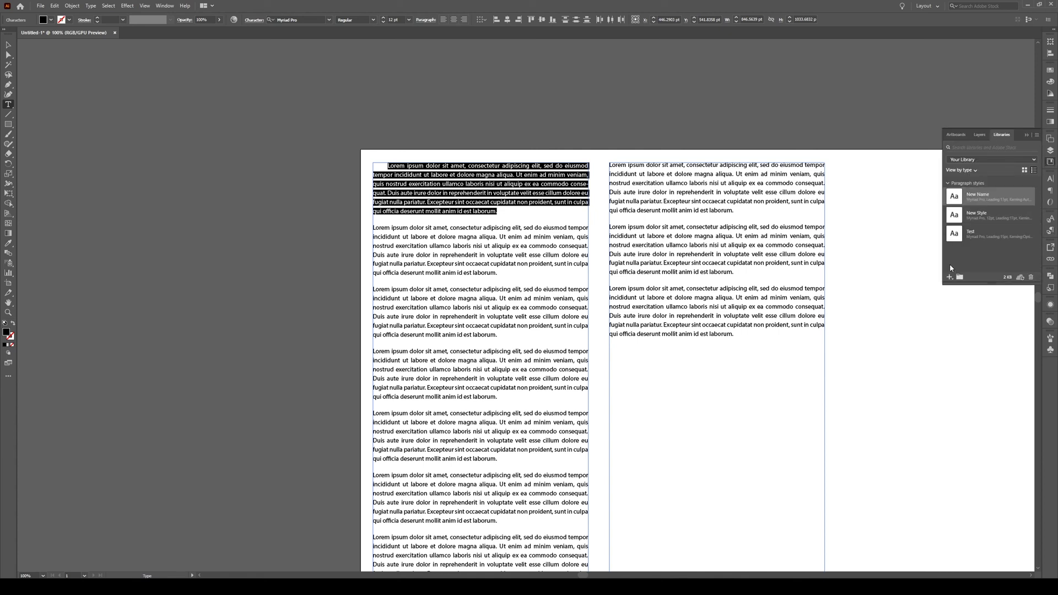
left_click(1050, 162)
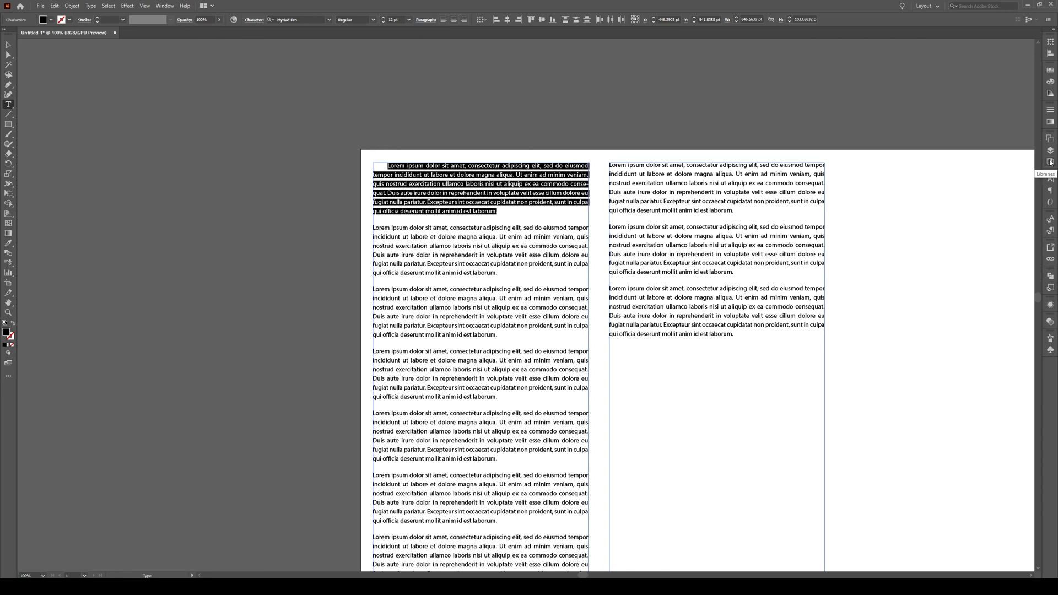
left_click(1050, 162)
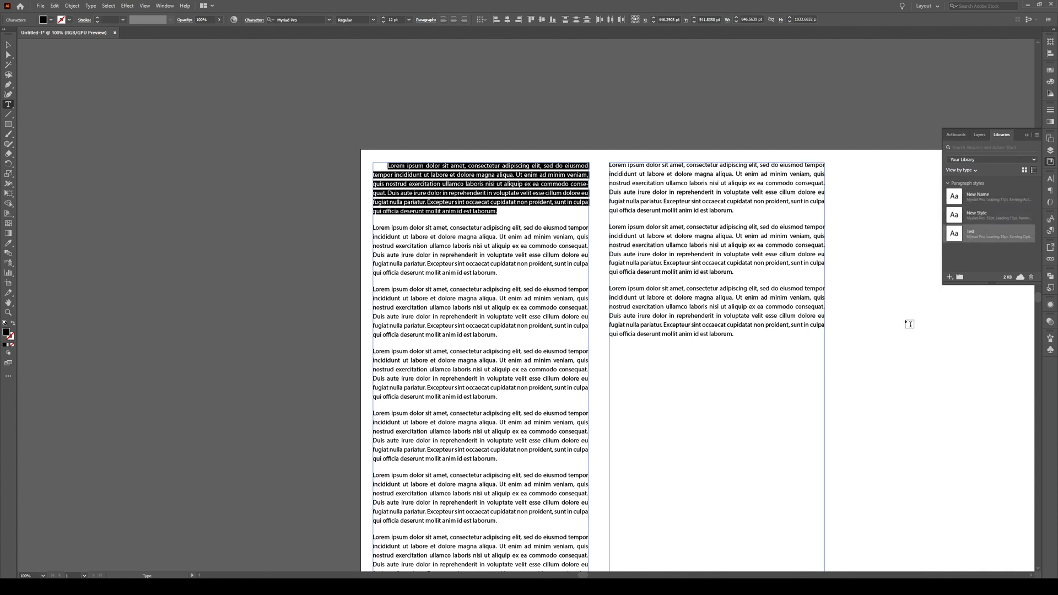
left_click(8, 45)
- Place new placeholder text right of the columns and convert it to area type
left_click(90, 145)
scroll(169, 276, "down", 3)
scroll(169, 174, "up", 2)
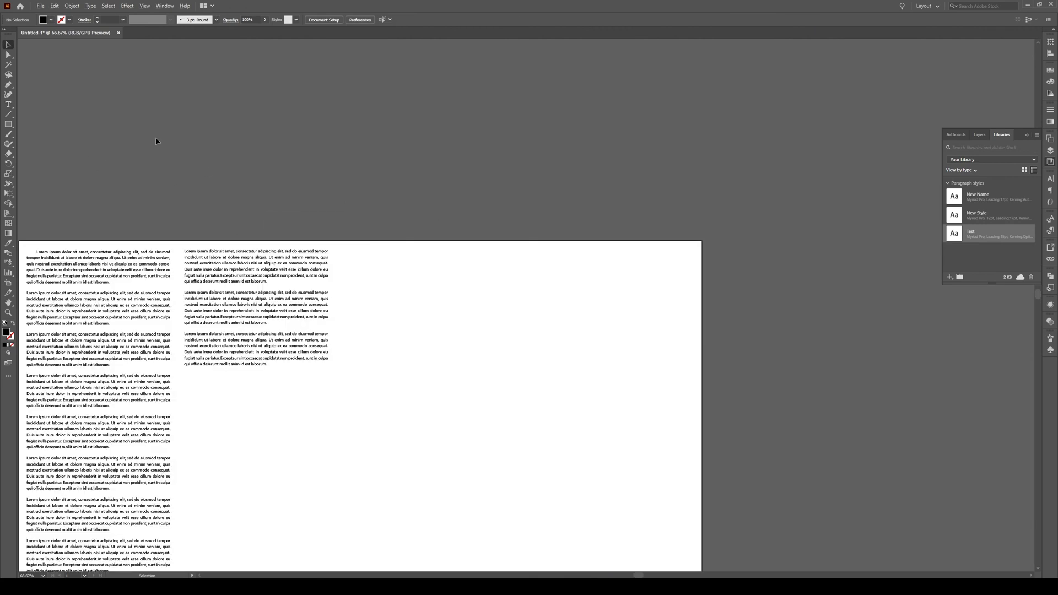
left_click(8, 104)
left_click(402, 293)
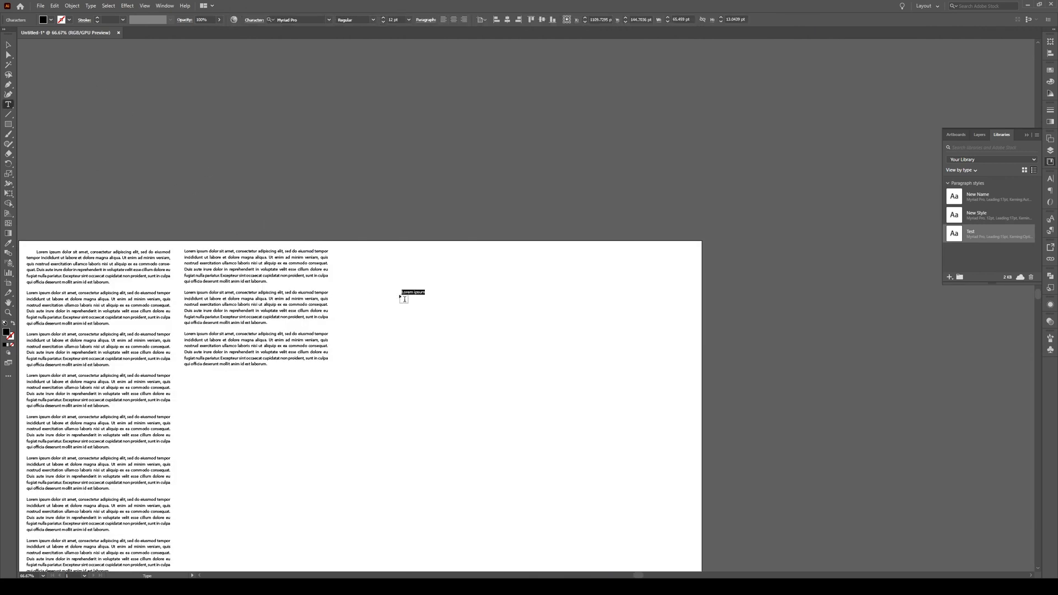
left_click(8, 44)
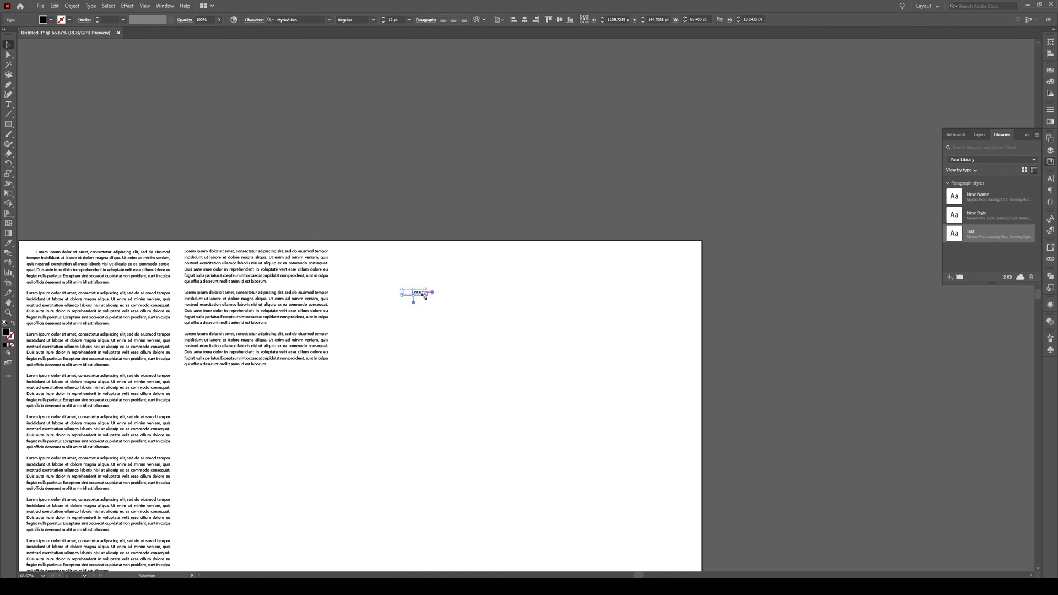
double_click(433, 292)
- Paste repeated 'Lorem ipsum' twice into the new frame and select all its text
left_click(435, 294)
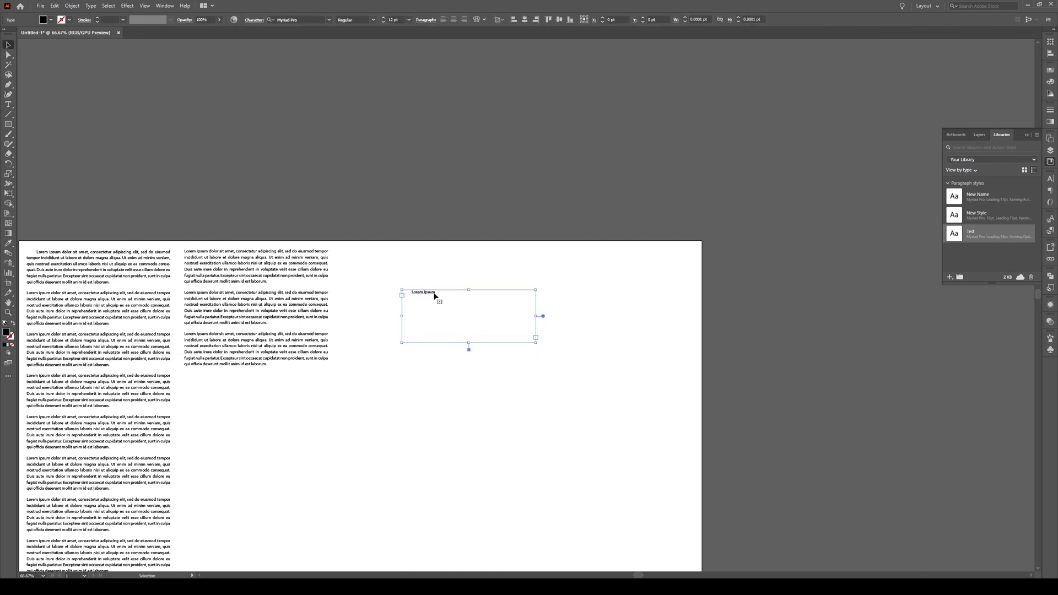
double_click(437, 293)
key("ctrl+v")
key("ctrl+v")
key("ctrl+v")
key("ctrl+v")
key("ctrl+v")
key("ctrl+v")
key("ctrl+v")
key("ctrl+v")
key("ctrl+v")
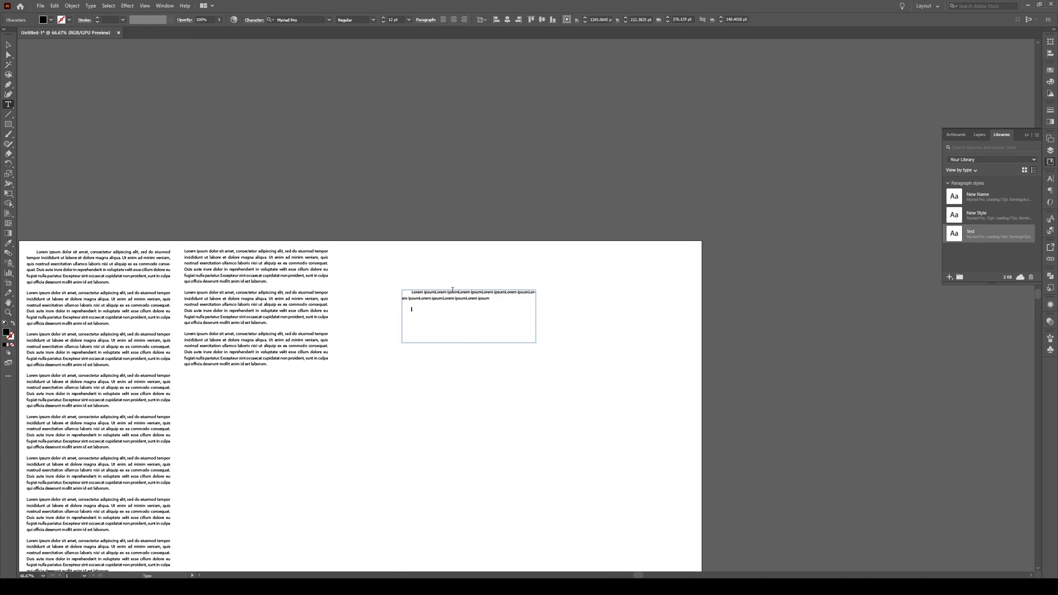
key("ctrl+v")
key("ctrl+v")
key("ctrl+v")
key("ctrl+v")
key("ctrl+v")
key("ctrl+v")
key("Escape")
double_click(435, 313)
key("ctrl+a")
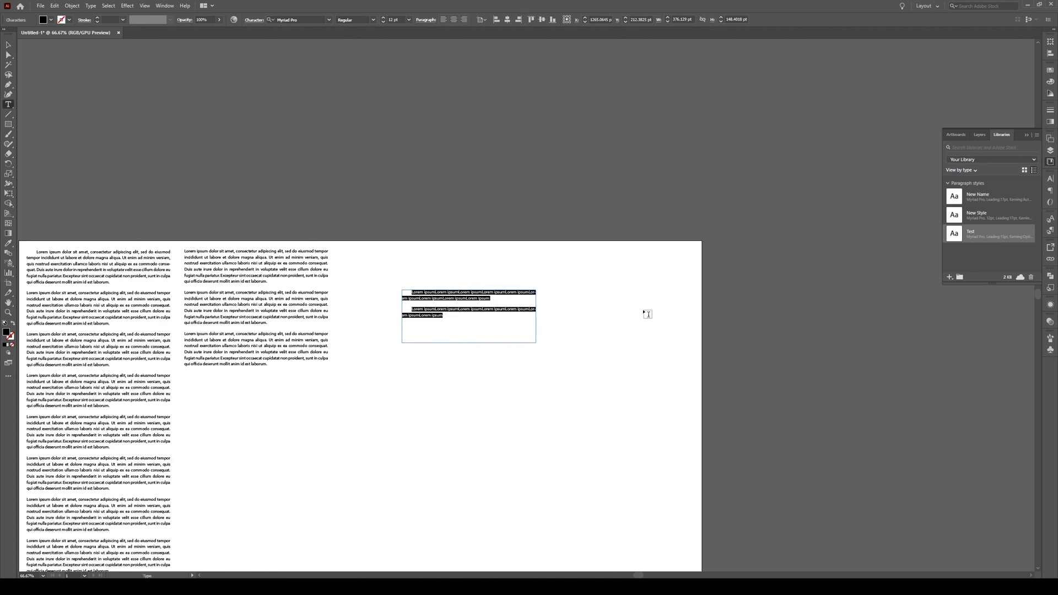
- Apply the Test2 paragraph style to the new Lorem ipsum text frame
left_click(165, 6)
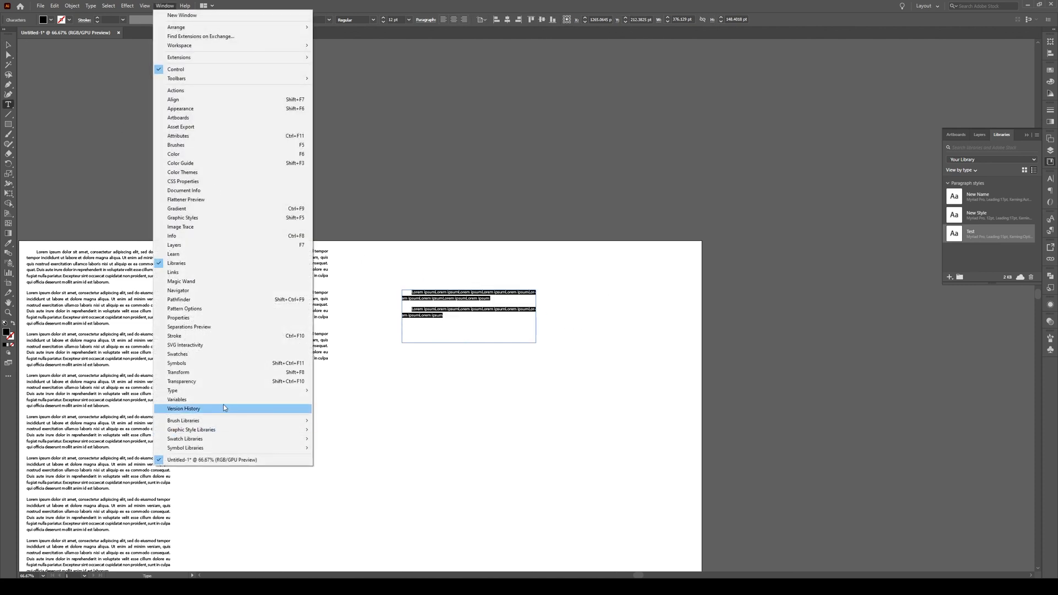
mouse_move(225, 394)
left_click(396, 436)
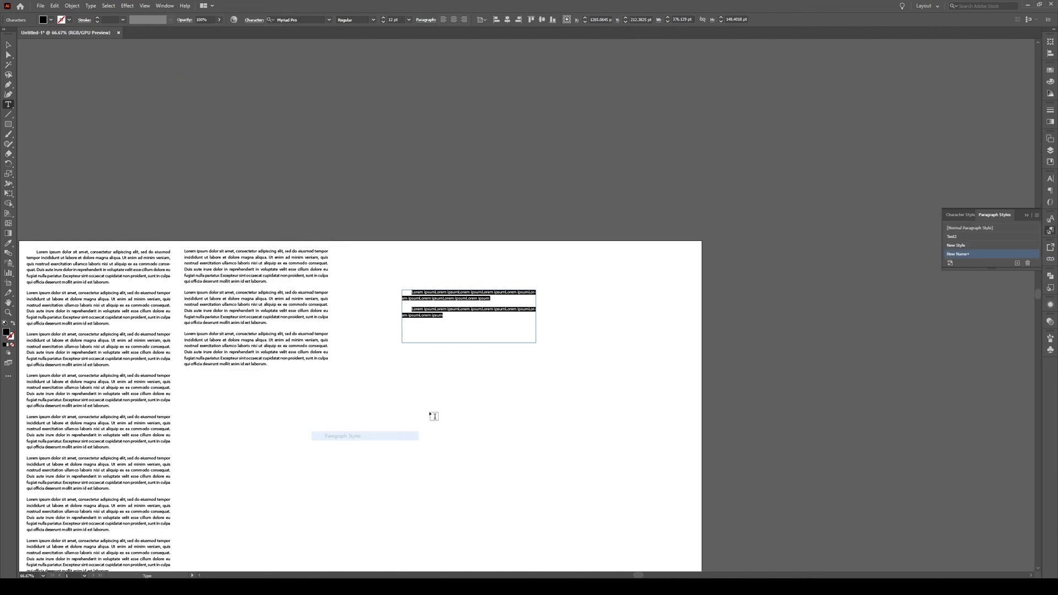
left_click(971, 238)
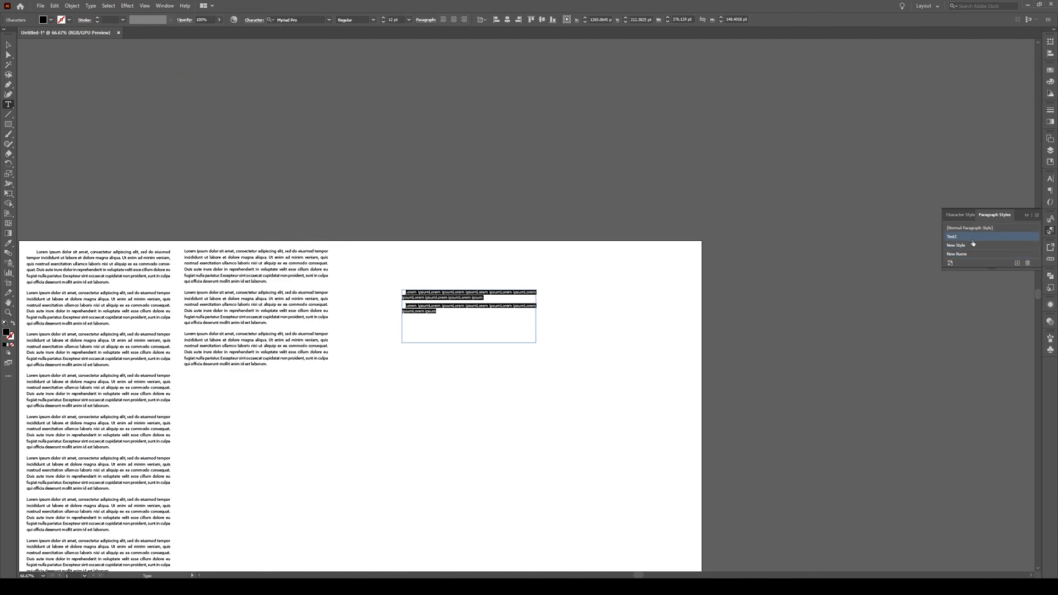
- Show the Libraries panel's saved styles, deselect the text frame and zoom out
left_click(1050, 161)
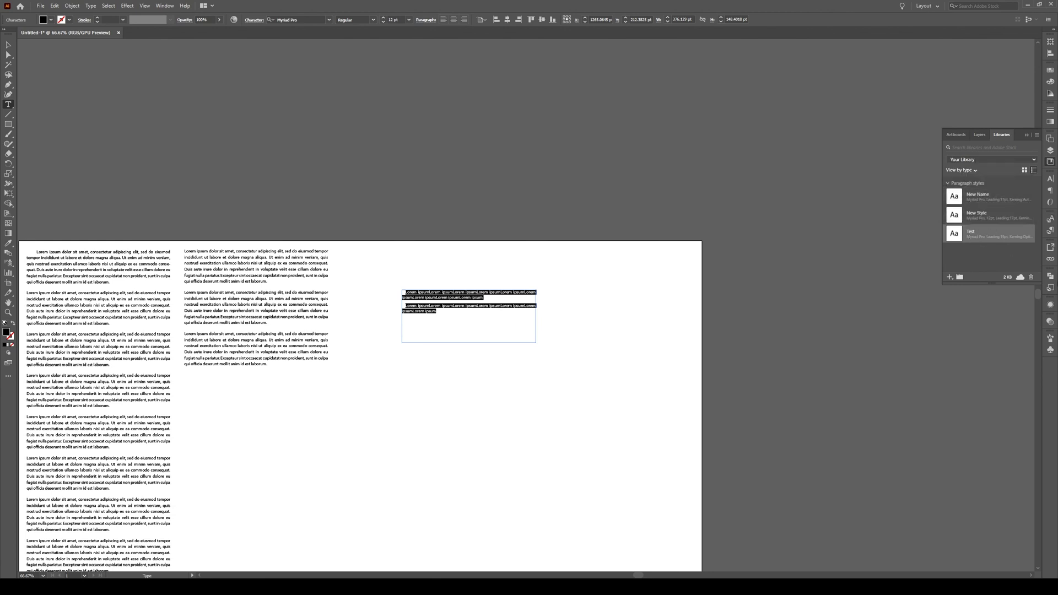
left_click(9, 45)
left_click(489, 208)
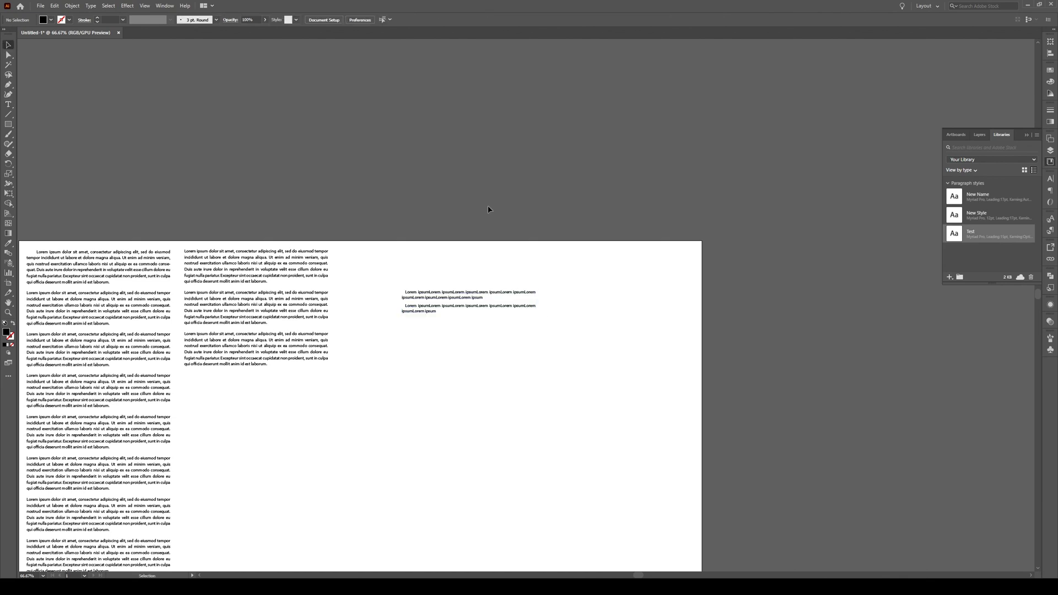
scroll(681, 242, "down", 1)
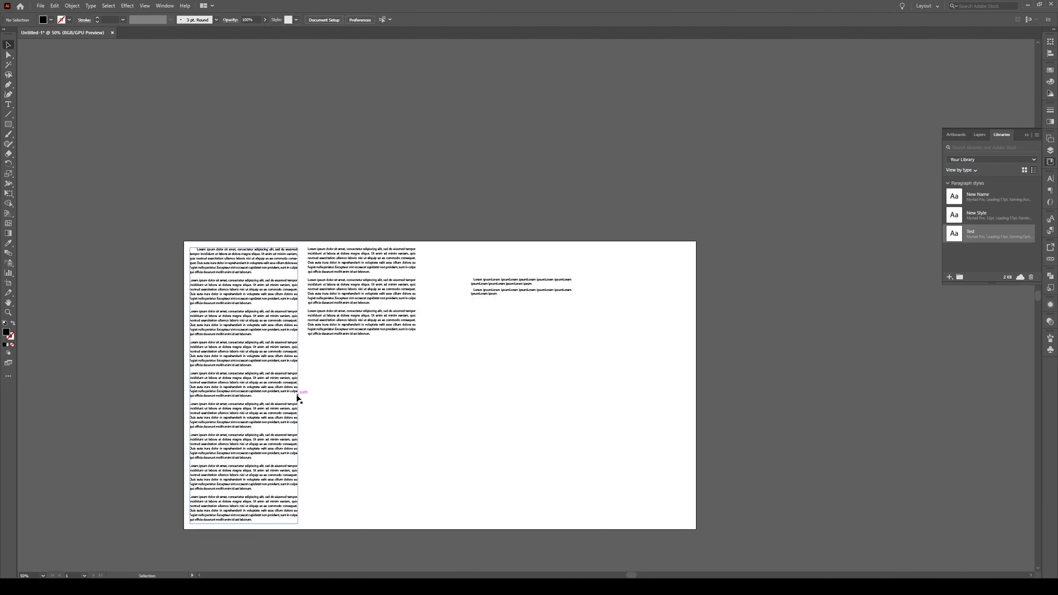